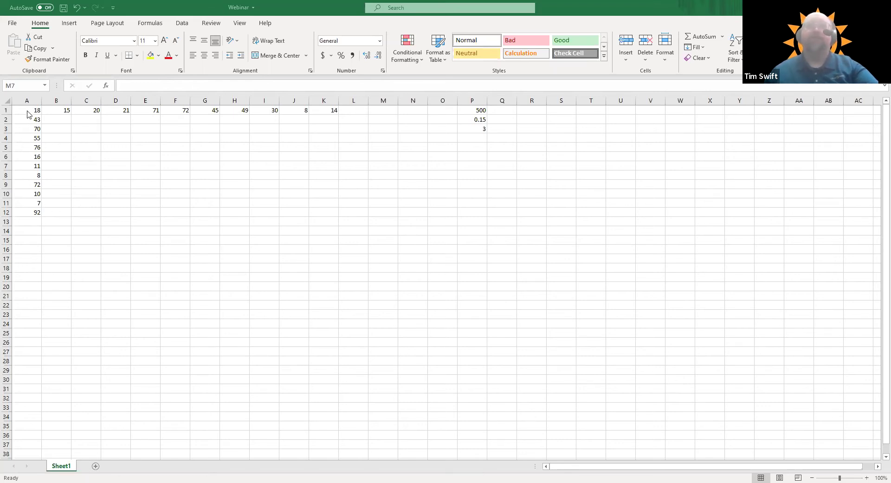
Check the quick sums of the column A1:A12, the row A1:K1 and the block A1:K12 by selecting each range.
{"action": "left_click", "coordinate": [29, 112]}
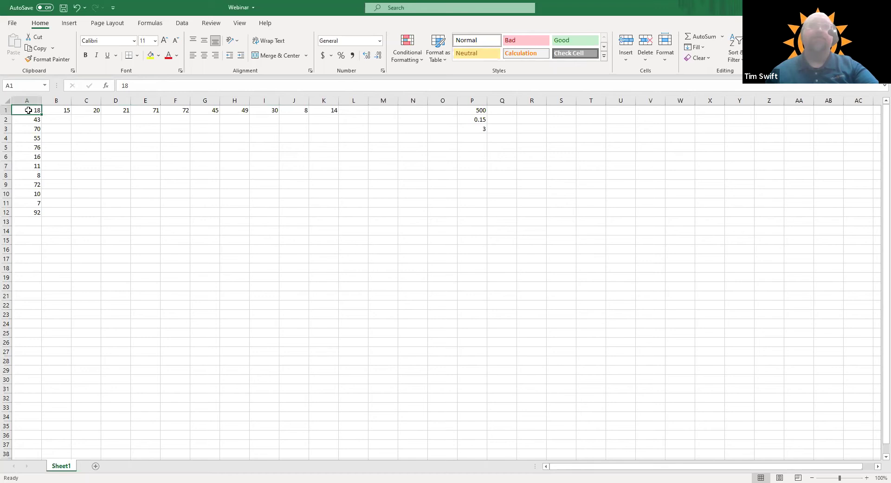
{"action": "left_click_drag", "start_coordinate": [30, 129], "coordinate": [34, 215]}
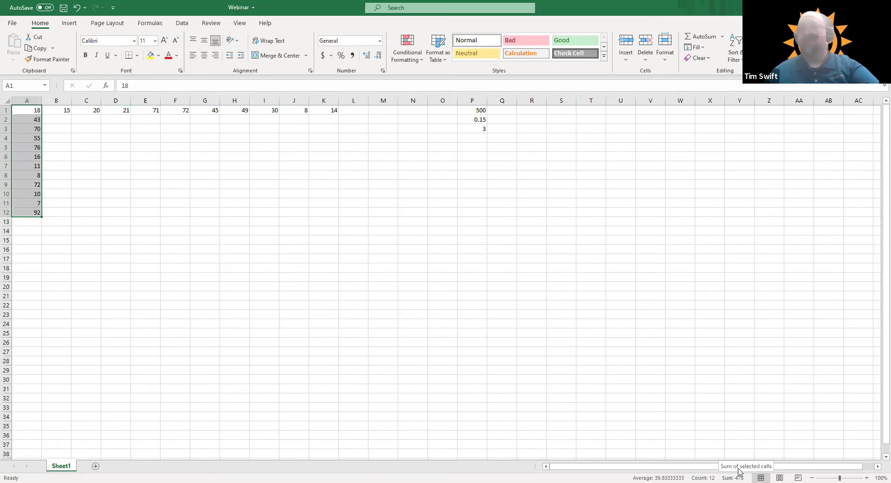
{"action": "left_click", "coordinate": [81, 129]}
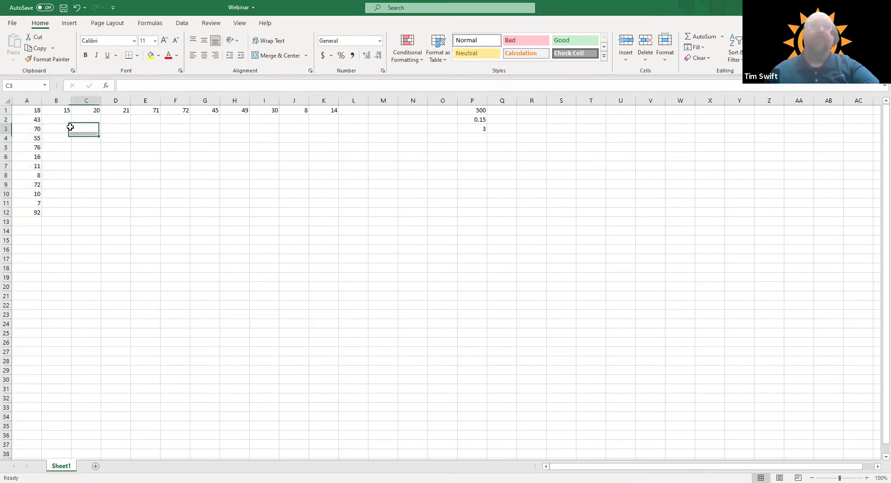
{"action": "left_click_drag", "start_coordinate": [20, 111], "coordinate": [334, 112]}
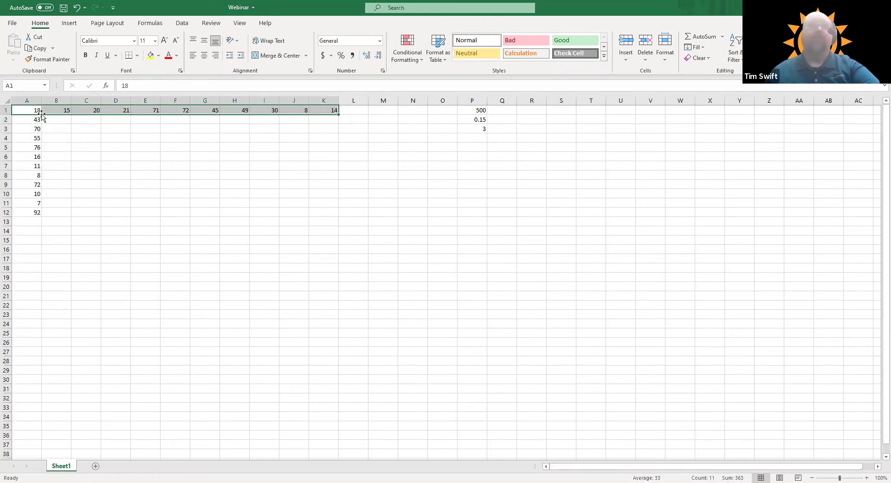
{"action": "left_click_drag", "start_coordinate": [28, 109], "coordinate": [314, 209]}
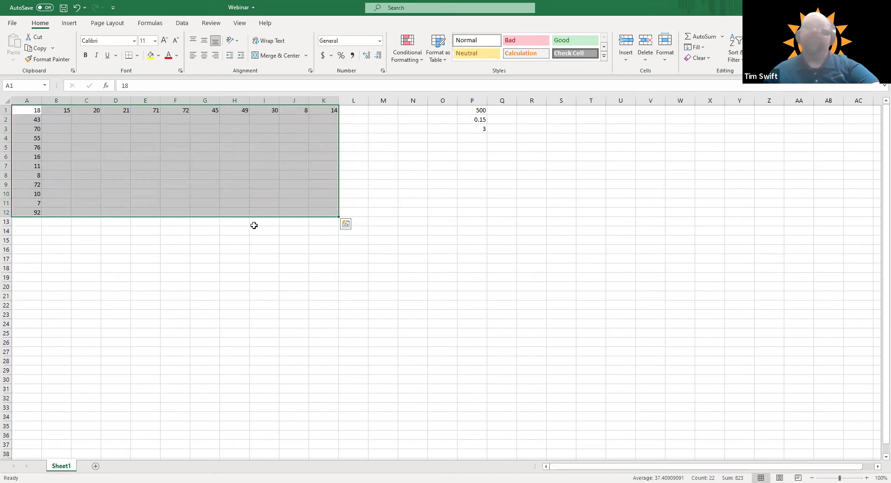
{"action": "left_click", "coordinate": [163, 224]}
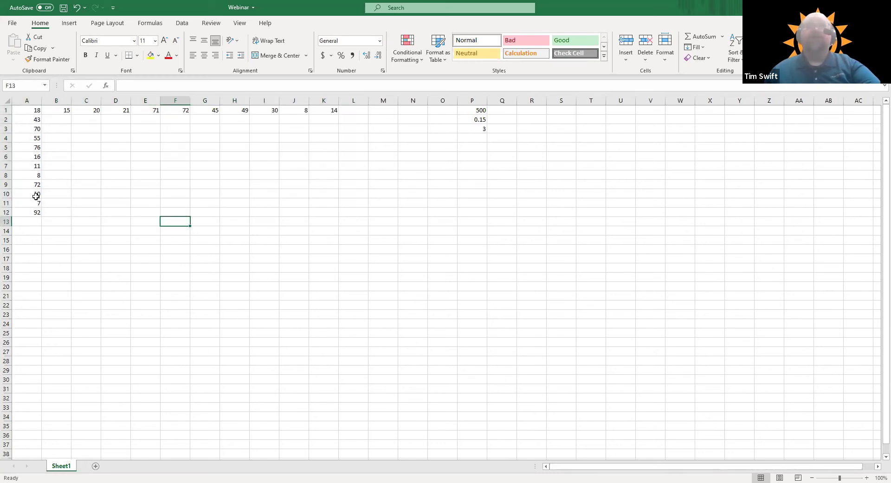
{"action": "left_click_drag", "start_coordinate": [29, 111], "coordinate": [34, 212]}
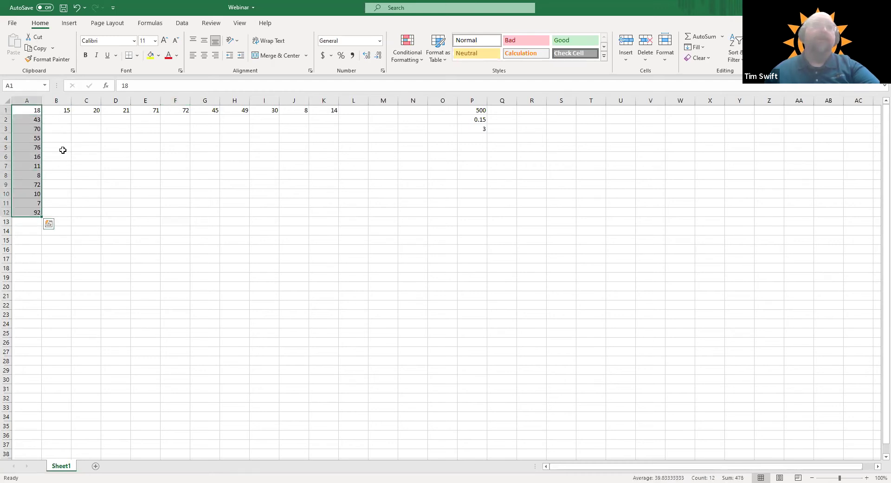
Total the column of numbers in cell A13 with the formula =SUM(A1:A12).
{"action": "left_click", "coordinate": [32, 223]}
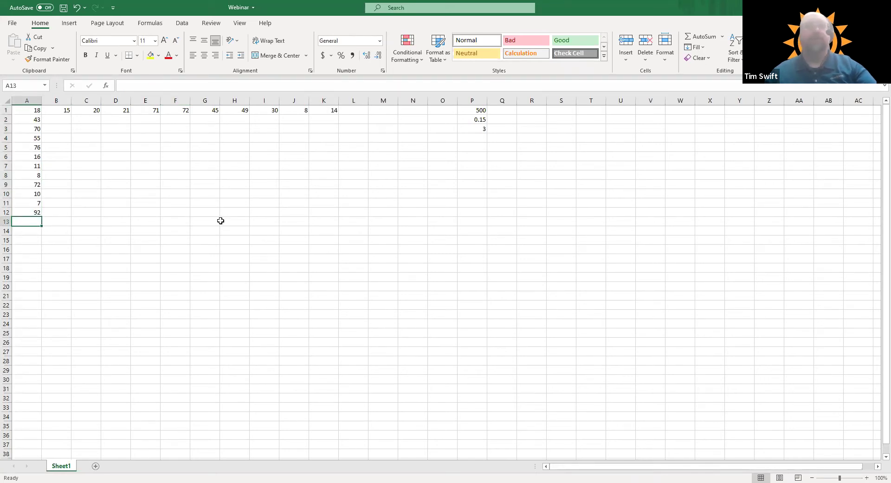
{"action": "type", "text": "="}
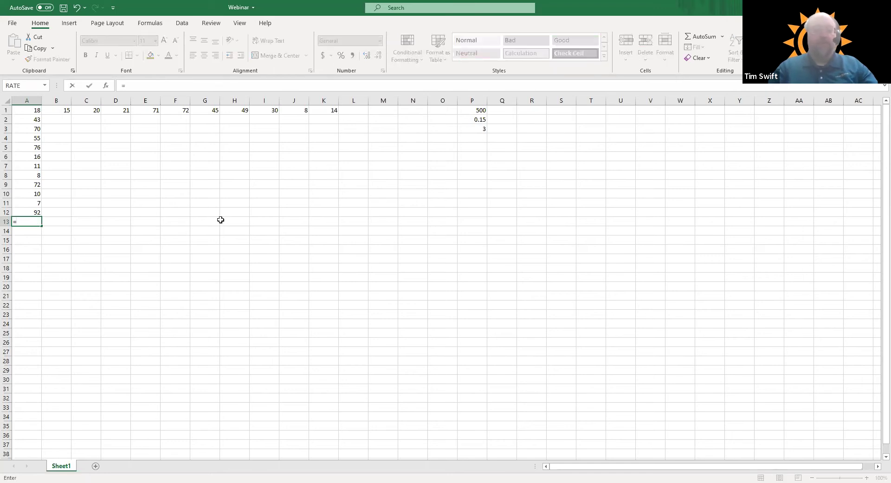
{"action": "type", "text": "SUM"}
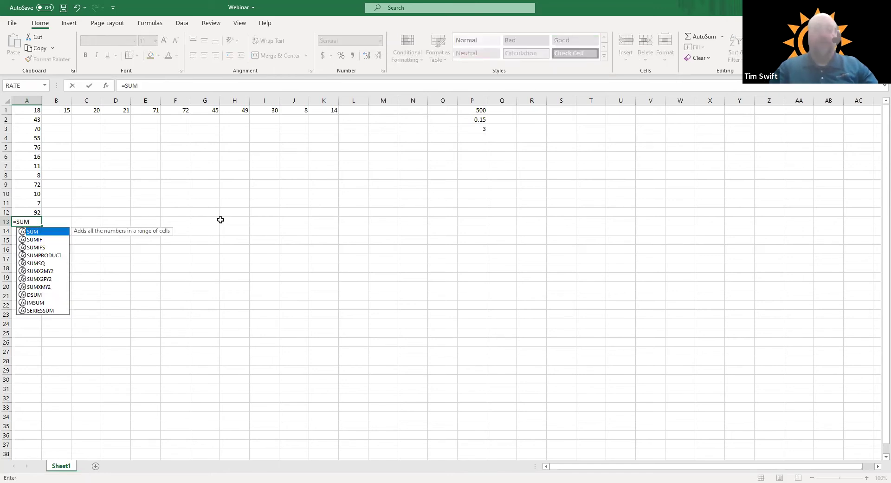
{"action": "type", "text": "("}
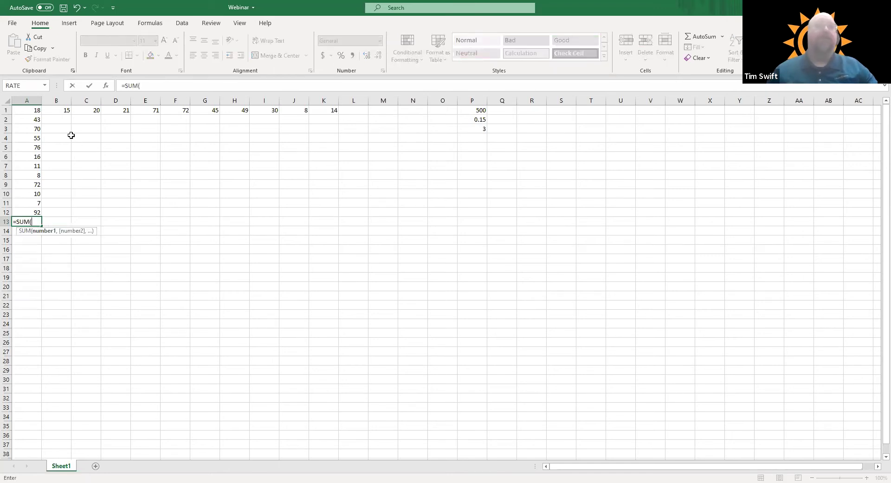
{"action": "left_click", "coordinate": [31, 111]}
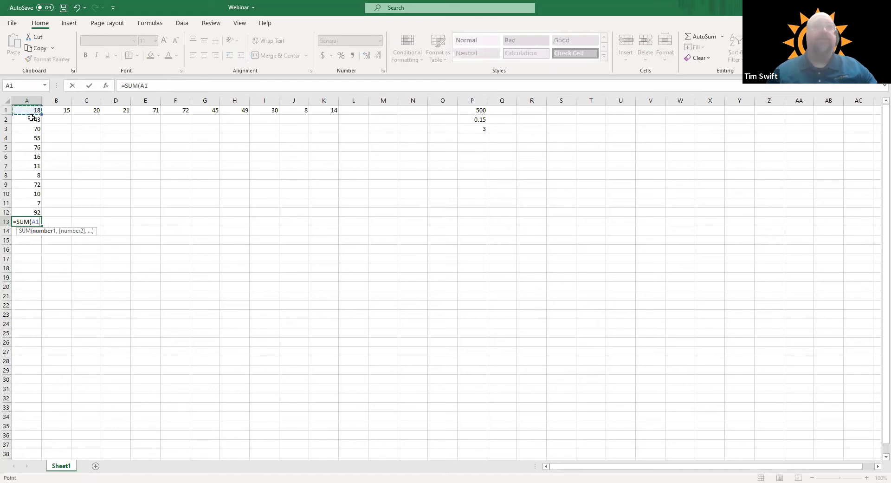
{"action": "left_click", "coordinate": [28, 211], "text": "shift"}
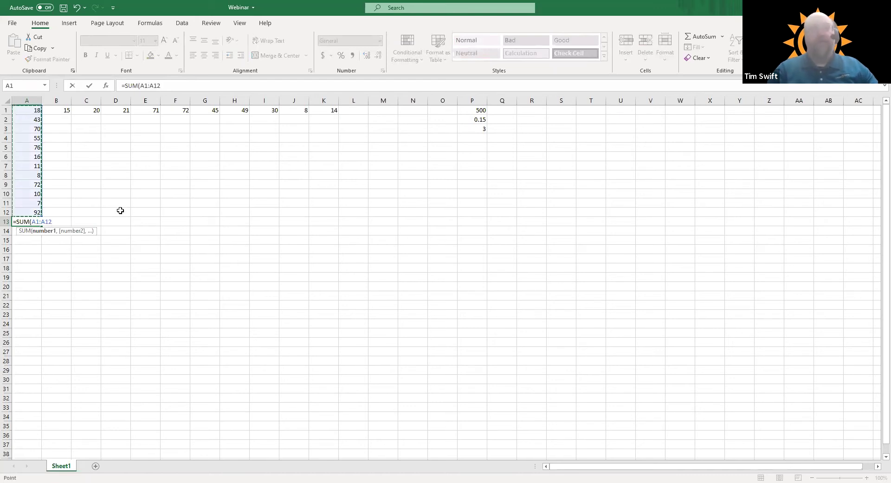
{"action": "type", "text": ")"}
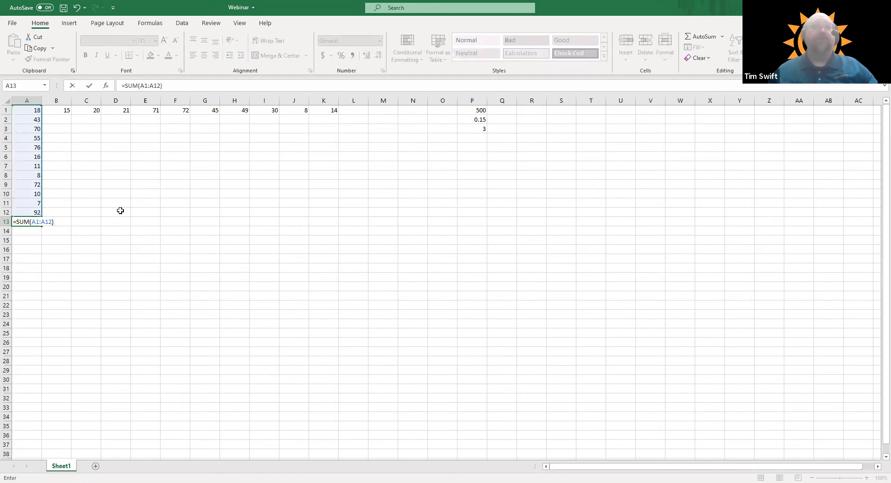
{"action": "key", "text": "Return"}
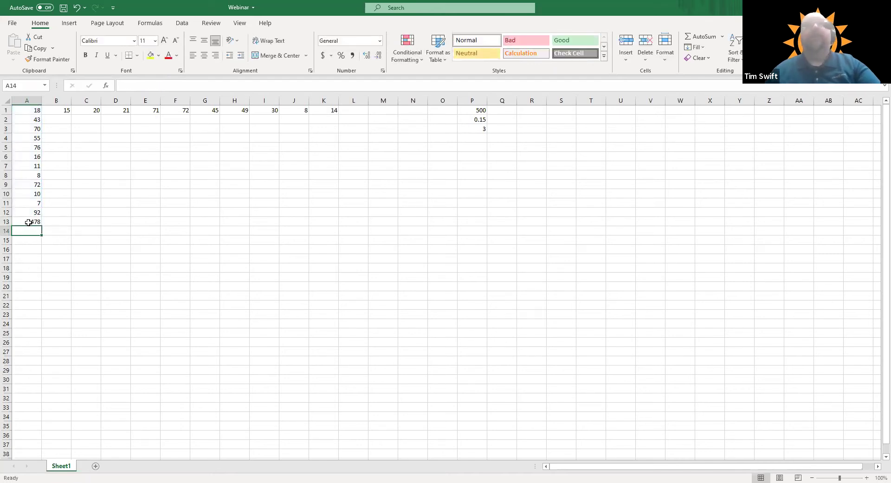
Change the value in cell A3 to 54.
{"action": "left_click", "coordinate": [32, 130]}
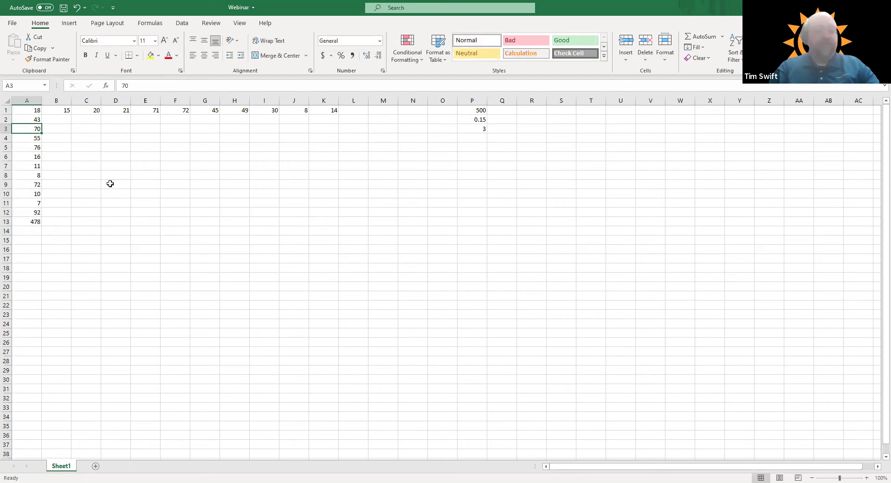
{"action": "type", "text": "55"}
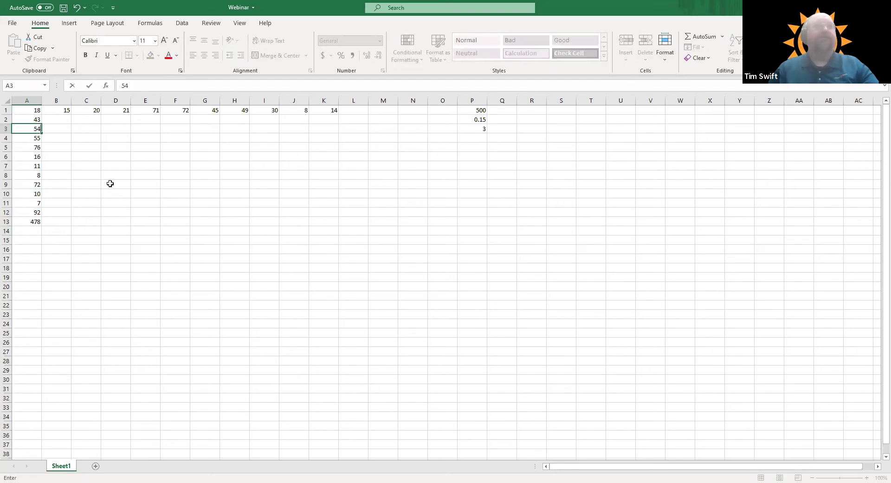
{"action": "key", "text": "Return"}
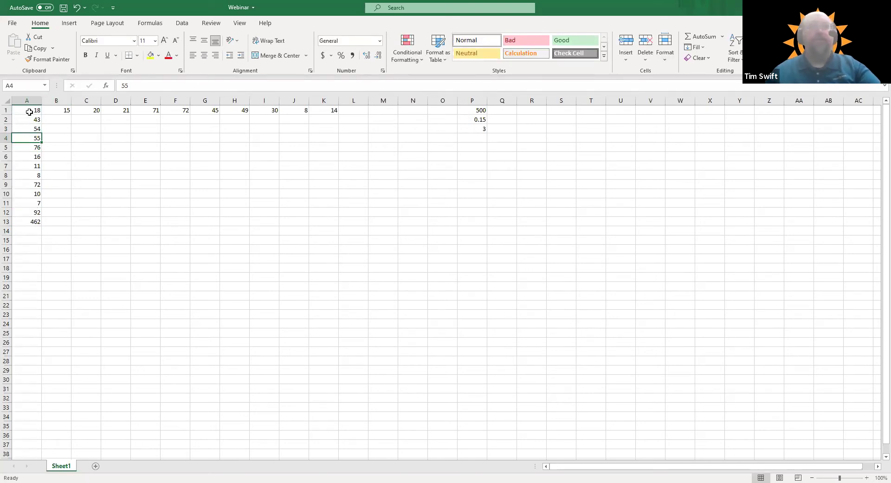
Total the first row's numbers in cell L1 with the formula =SUM(A1:K1).
{"action": "left_click_drag", "start_coordinate": [28, 111], "coordinate": [334, 110]}
{"action": "left_click", "coordinate": [357, 110]}
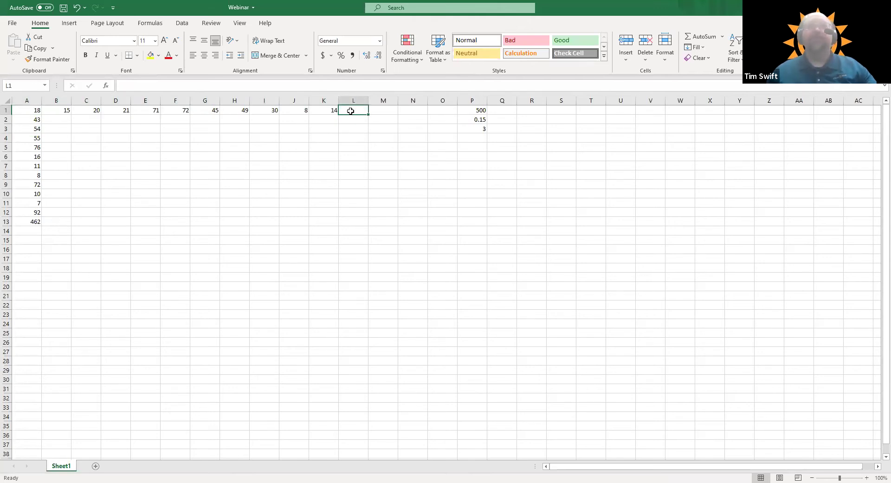
{"action": "type", "text": "="}
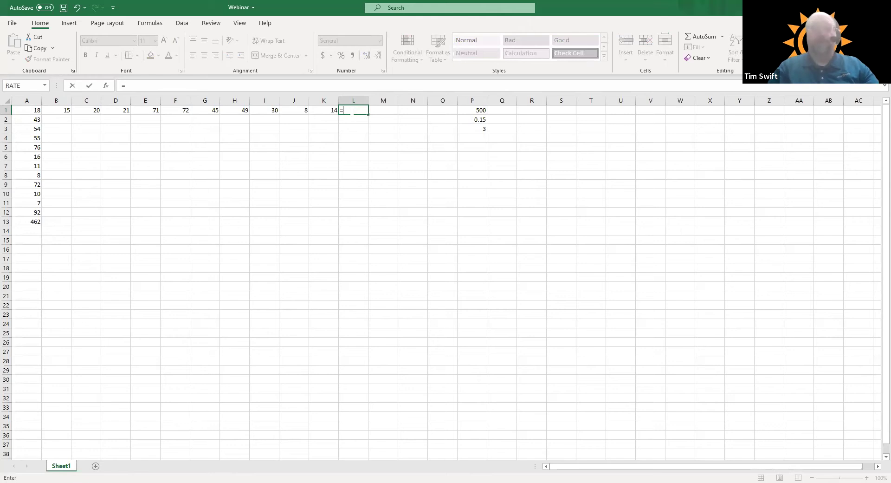
{"action": "type", "text": "sum("}
{"action": "left_click", "coordinate": [18, 110]}
{"action": "left_click_drag", "start_coordinate": [315, 106], "coordinate": [324, 110]}
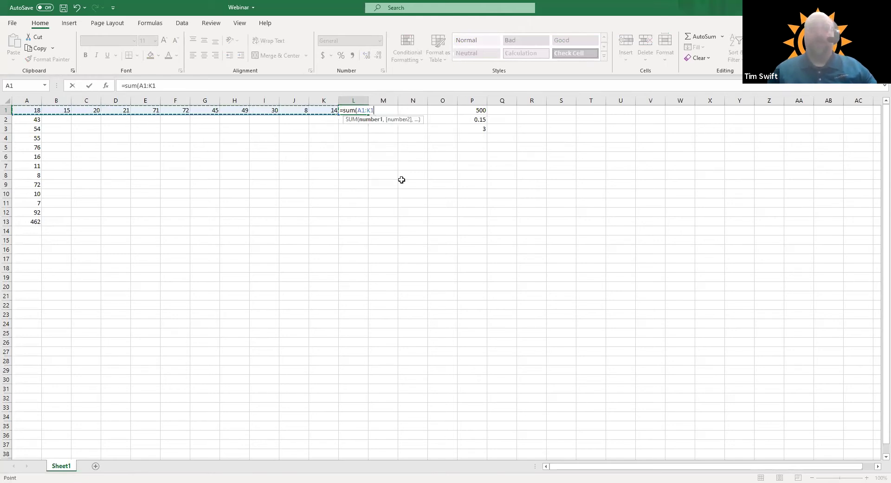
{"action": "type", "text": ")"}
{"action": "key", "text": "Return"}
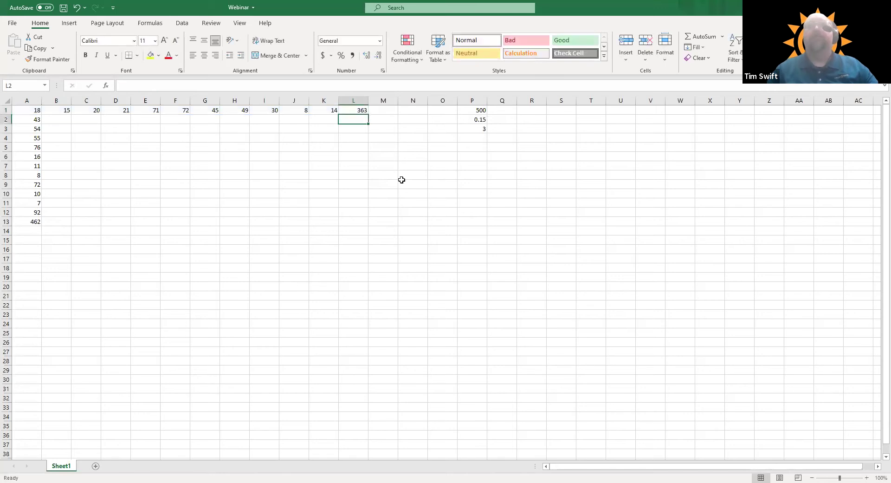
Inspect the row total formula in L1 and extend it to =SUM(A1:K1)+25.
{"action": "left_click", "coordinate": [351, 110]}
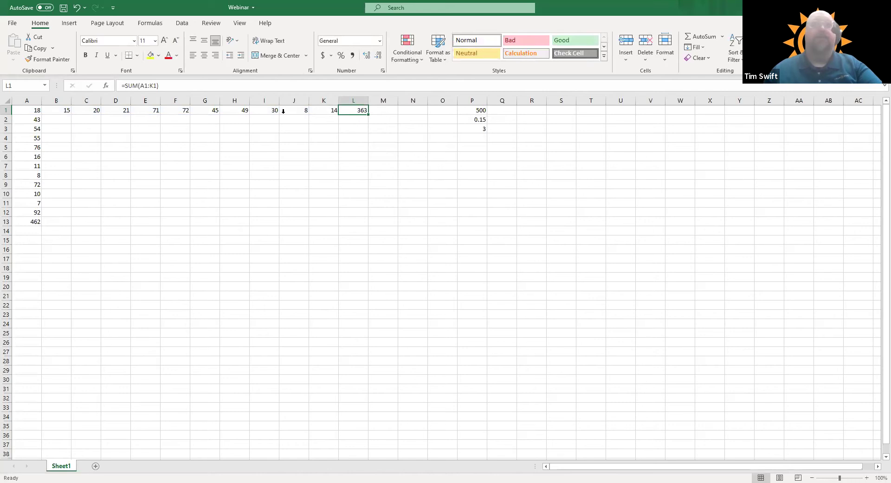
{"action": "key", "text": "F2"}
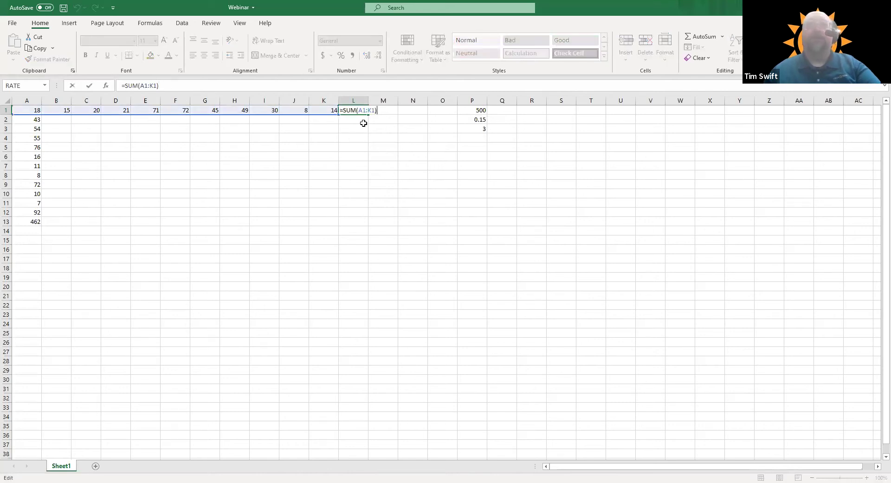
{"action": "left_click", "coordinate": [366, 144]}
{"action": "left_click", "coordinate": [362, 112]}
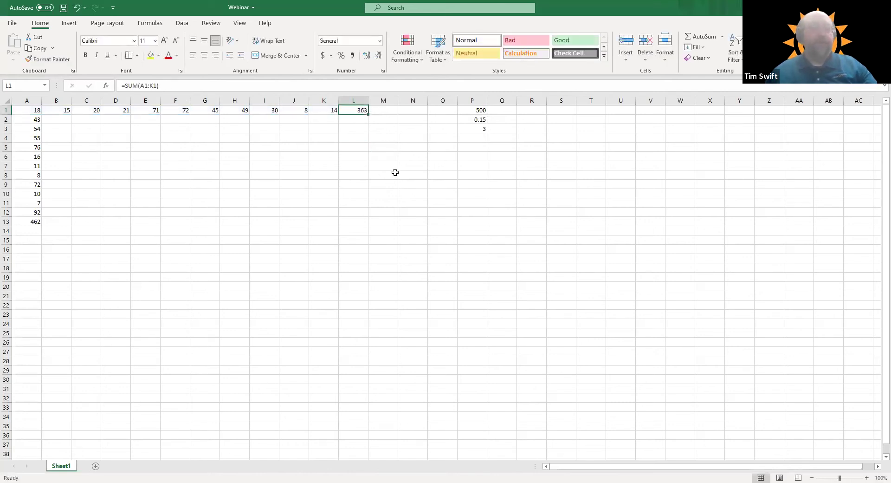
{"action": "key", "text": "F2"}
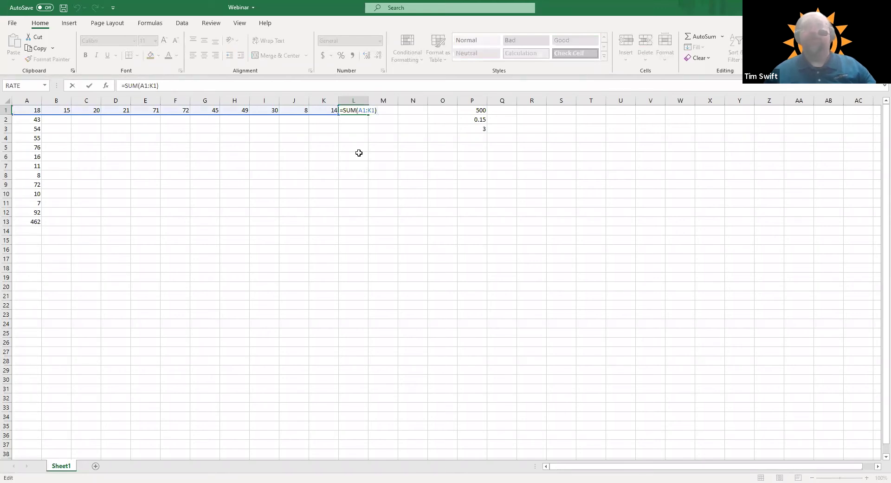
{"action": "type", "text": "+25"}
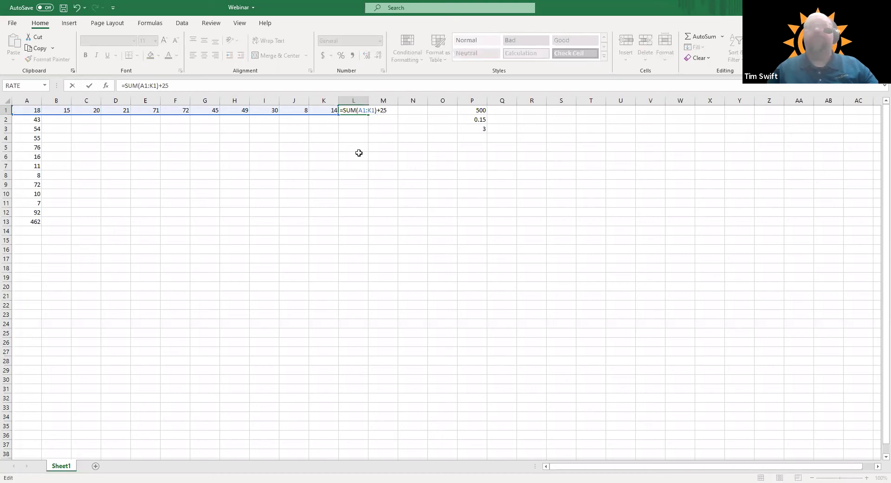
{"action": "key", "text": "Return"}
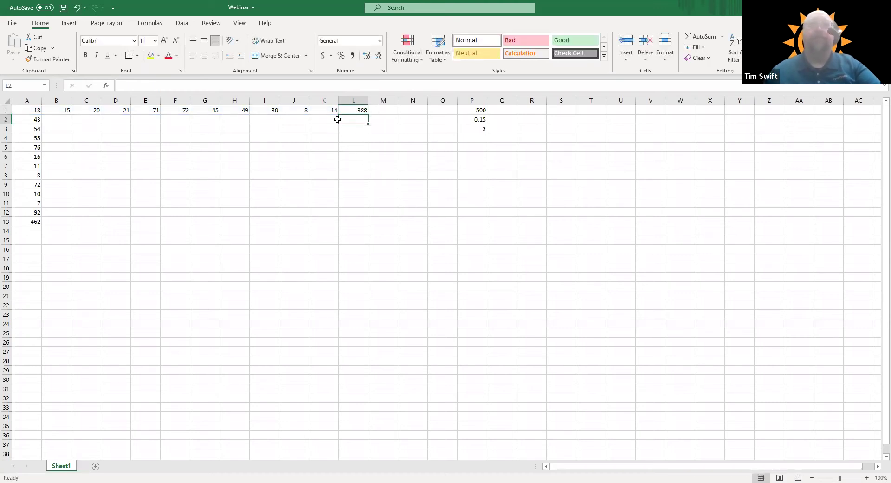
{"action": "key", "text": "Up"}
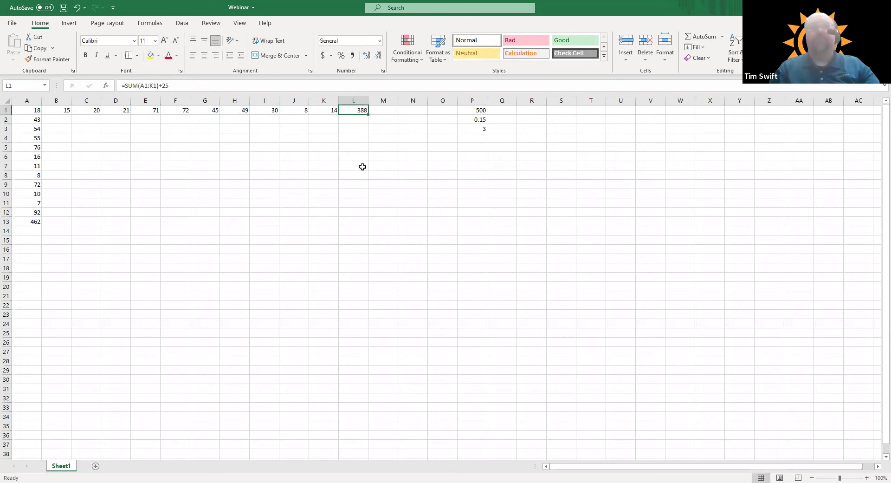
{"action": "type", "text": "34"}
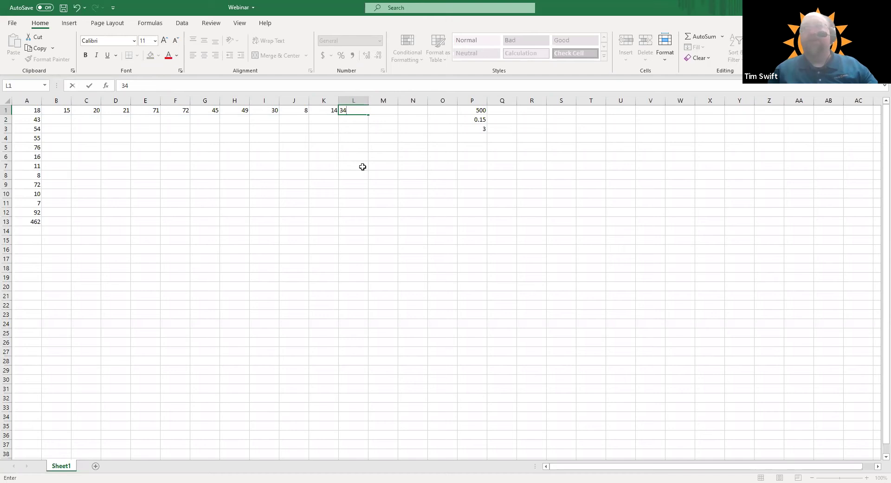
{"action": "key", "text": "Escape"}
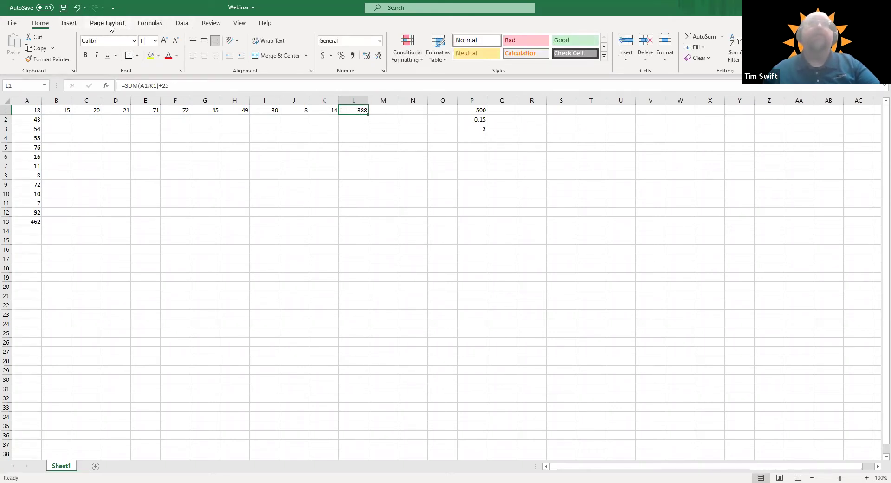
{"action": "left_click", "coordinate": [67, 28]}
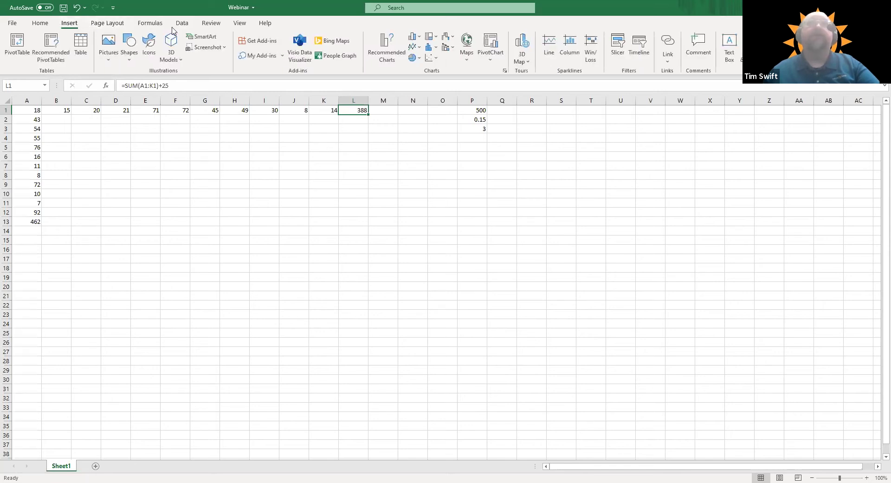
{"action": "left_click", "coordinate": [217, 24]}
{"action": "left_click", "coordinate": [182, 24]}
{"action": "left_click", "coordinate": [150, 24]}
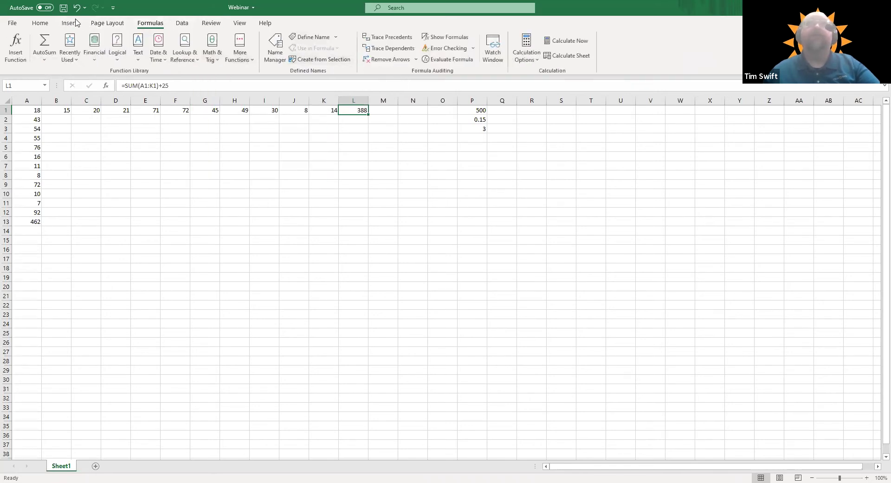
{"action": "left_click", "coordinate": [100, 26]}
{"action": "left_click", "coordinate": [68, 24]}
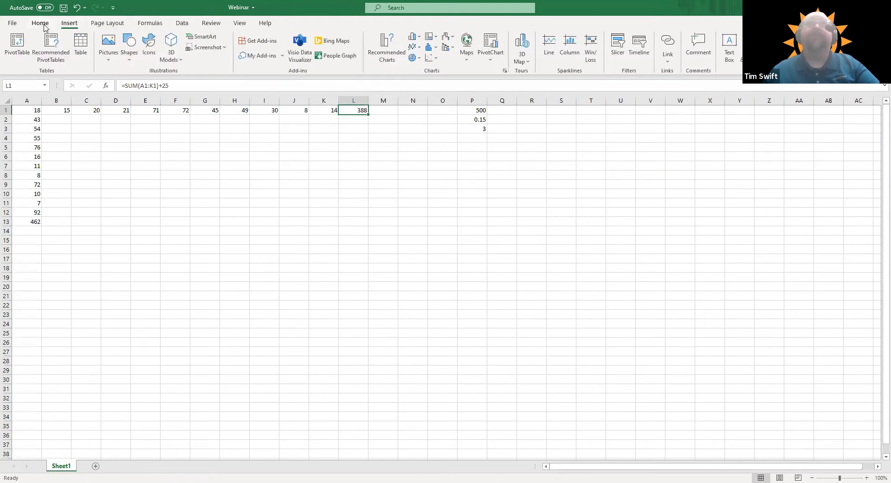
{"action": "left_click", "coordinate": [41, 24]}
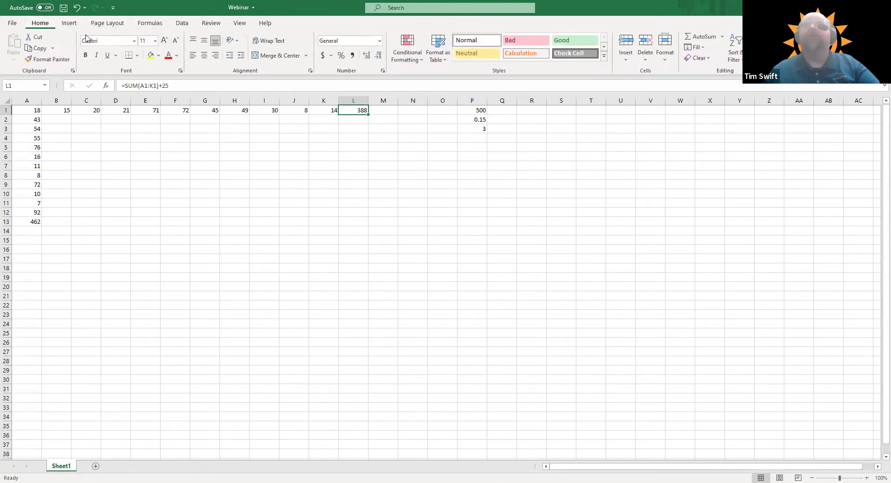
Start a Between highlight rule on cell L1 with the limits 250 and 400.
{"action": "left_click", "coordinate": [410, 59]}
{"action": "mouse_move", "coordinate": [436, 79]}
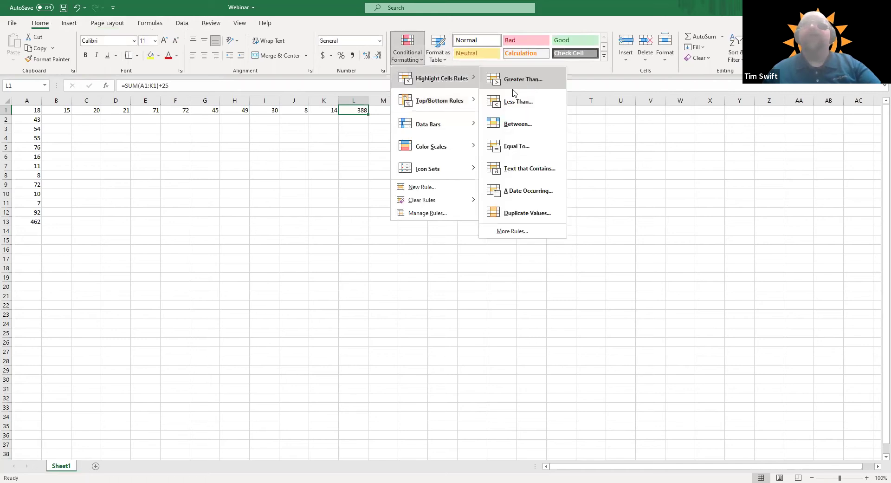
{"action": "left_click", "coordinate": [518, 124]}
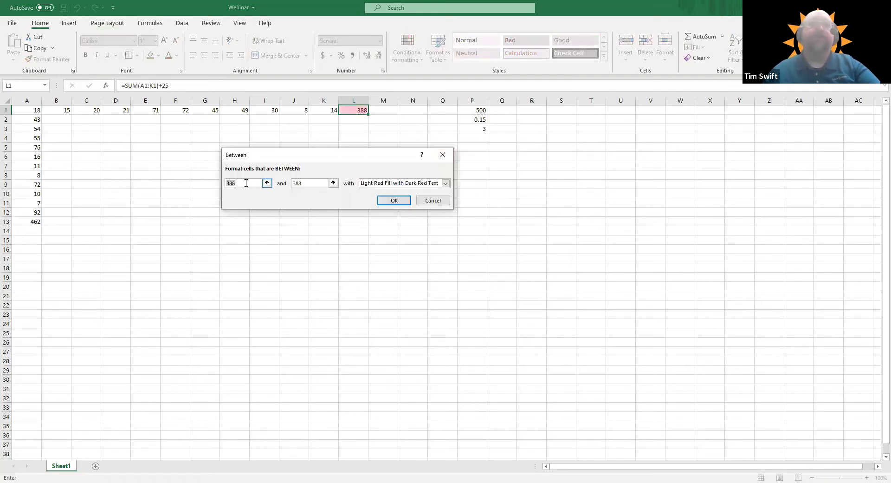
{"action": "type", "text": "25"}
{"action": "key", "text": "Tab"}
{"action": "key", "text": "shift+Tab"}
{"action": "type", "text": "="}
{"action": "key", "text": "Right"}
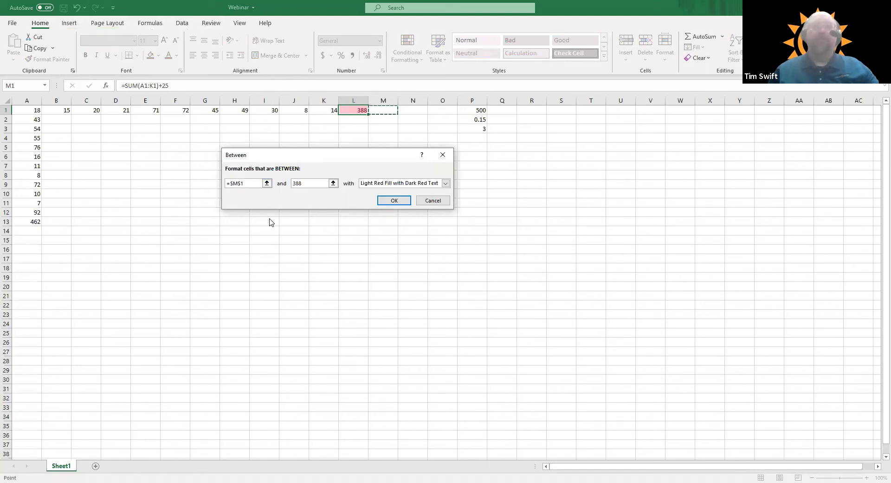
{"action": "key", "text": "BackSpace"}
{"action": "key", "text": "BackSpace"}
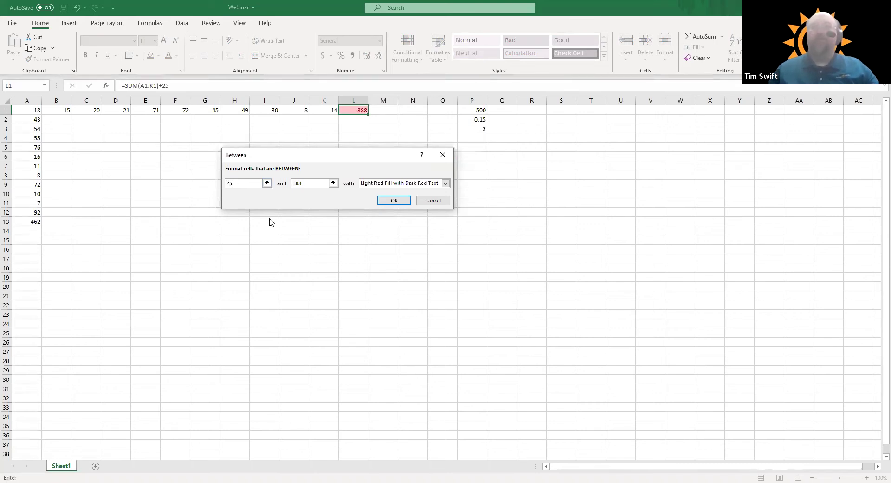
{"action": "left_click", "coordinate": [306, 184]}
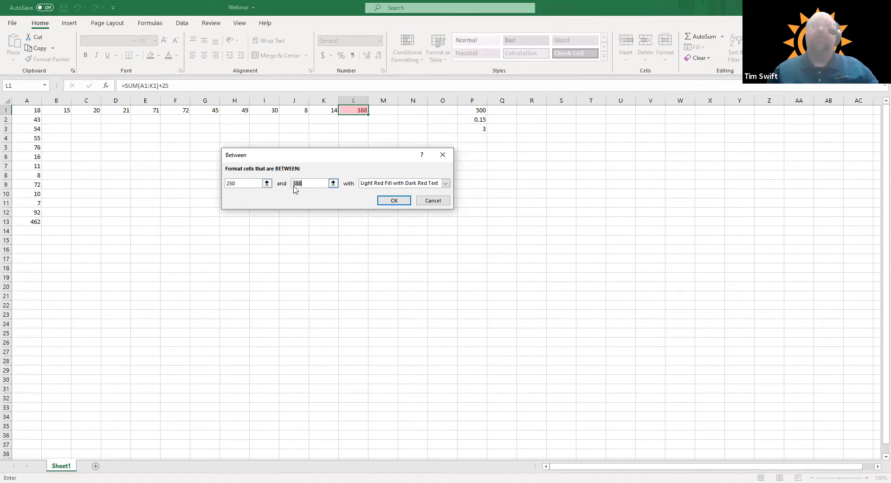
{"action": "type", "text": "400"}
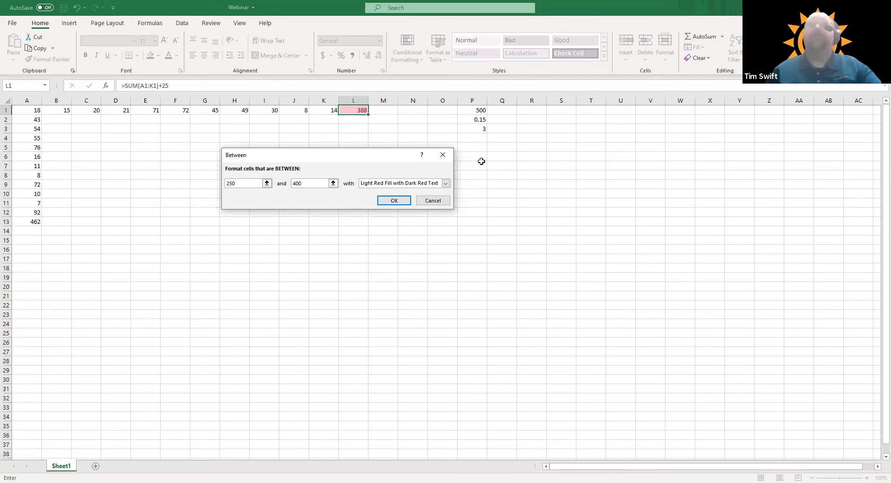
Format the Between rule with Yellow Fill with Dark Yellow Text and apply it to L1.
{"action": "left_click", "coordinate": [445, 183]}
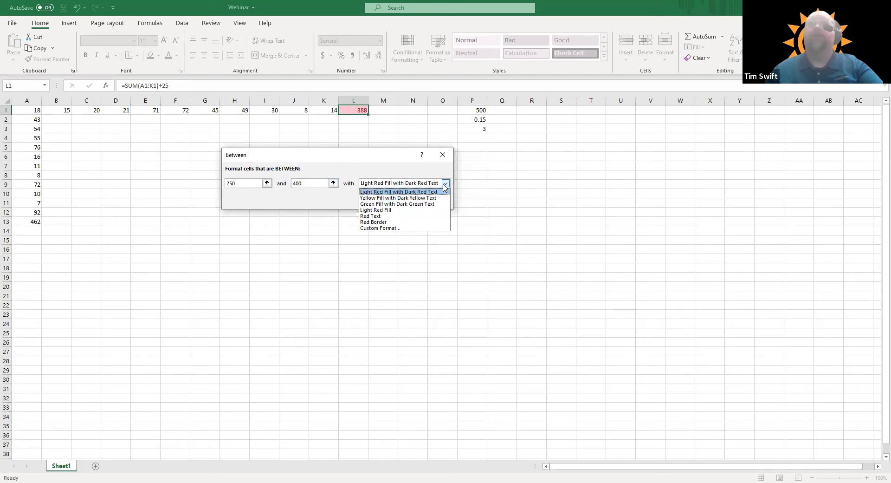
{"action": "left_click", "coordinate": [386, 199]}
{"action": "left_click", "coordinate": [392, 201]}
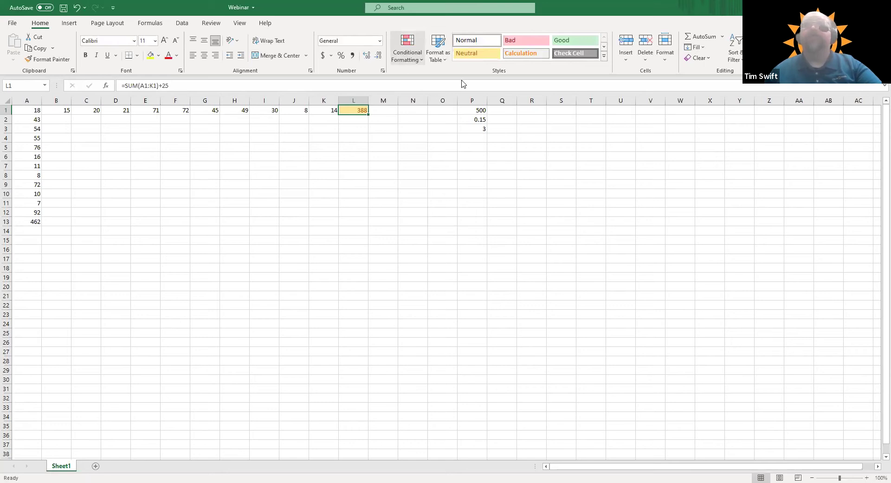
Add a Less Than rule to L1 that formats values below 200 with Green Fill with Dark Green Text.
{"action": "key", "text": "alt+h"}
{"action": "key", "text": "l"}
{"action": "mouse_move", "coordinate": [461, 84]}
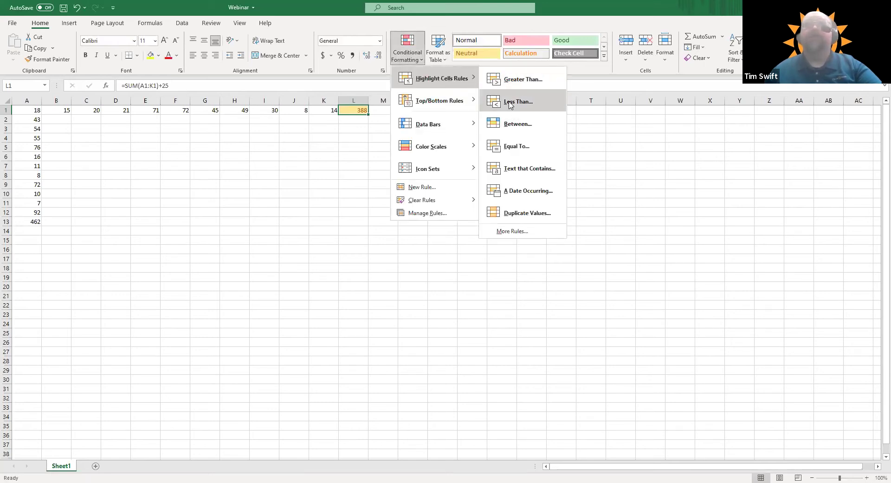
{"action": "left_click", "coordinate": [508, 101]}
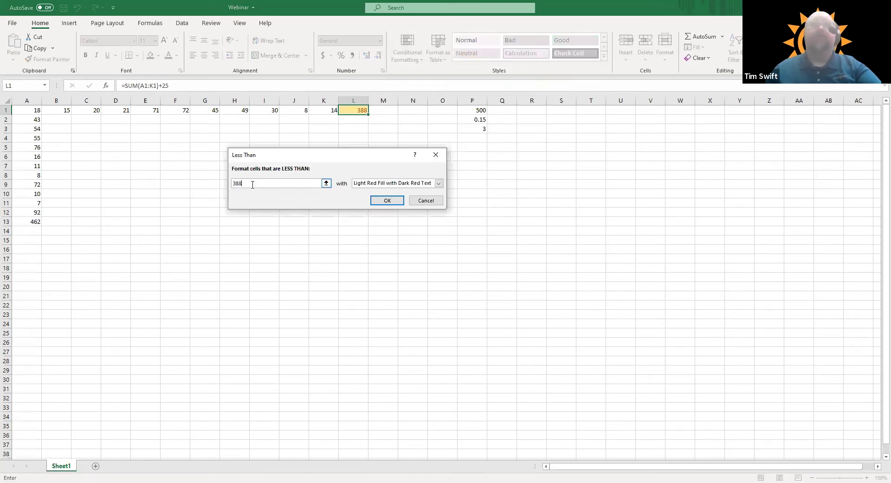
{"action": "type", "text": "200"}
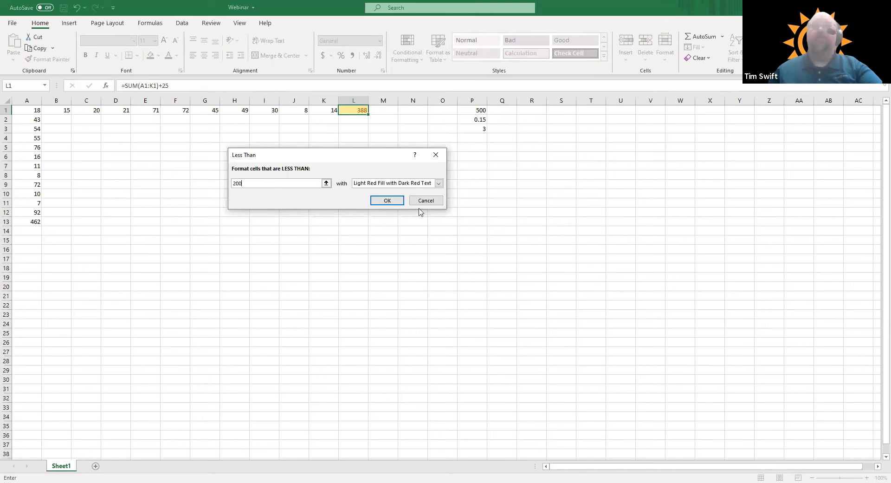
{"action": "left_click", "coordinate": [438, 183]}
{"action": "left_click", "coordinate": [402, 204]}
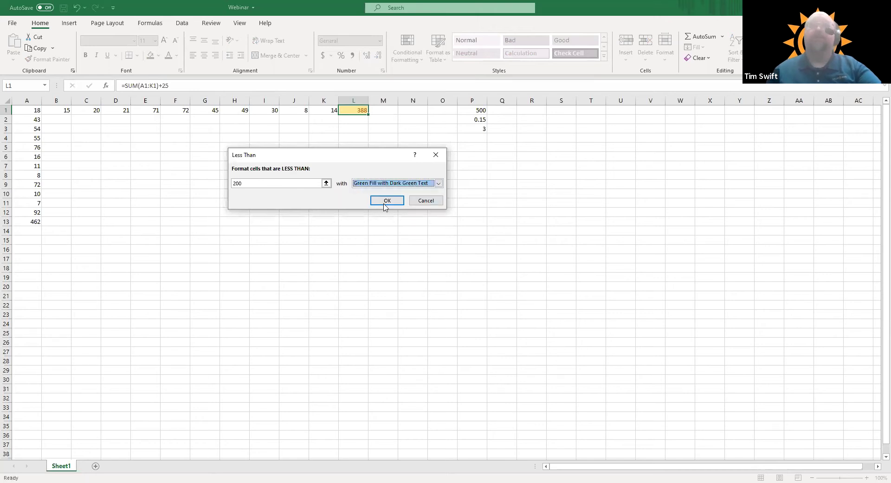
{"action": "left_click", "coordinate": [382, 199]}
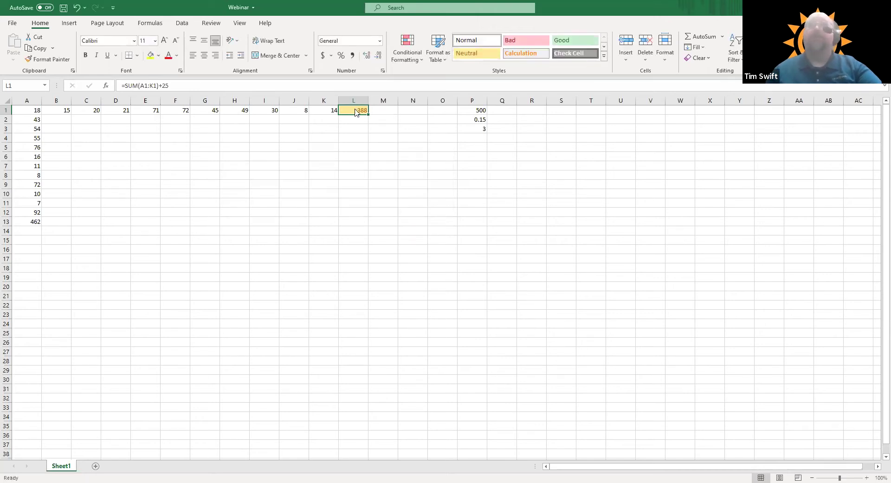
Add a Greater Than rule to L1 that formats values above 400 with Light Red Fill with Dark Red Text.
{"action": "right_click", "coordinate": [354, 109]}
{"action": "key", "text": "Escape"}
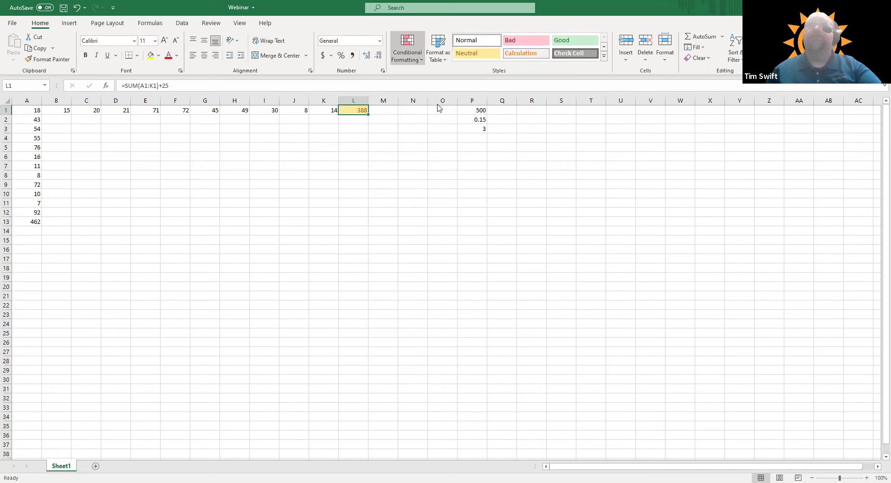
{"action": "left_click", "coordinate": [407, 46]}
{"action": "mouse_move", "coordinate": [441, 78]}
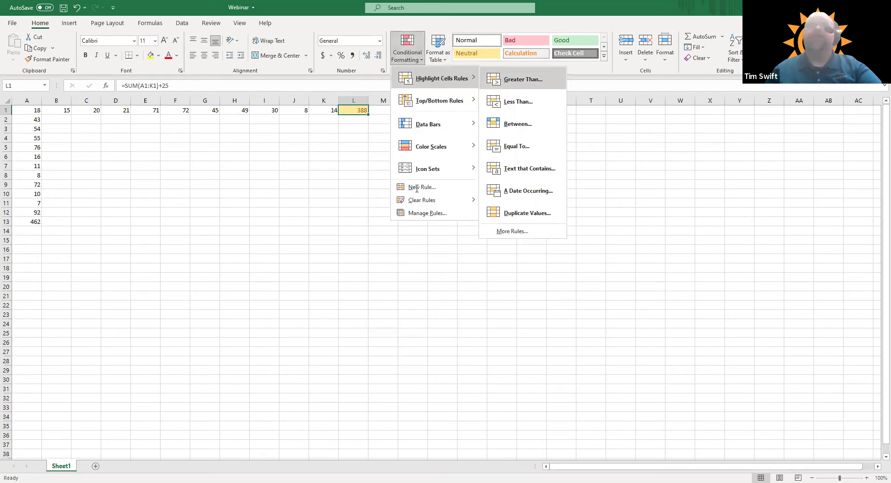
{"action": "type", "text": "400"}
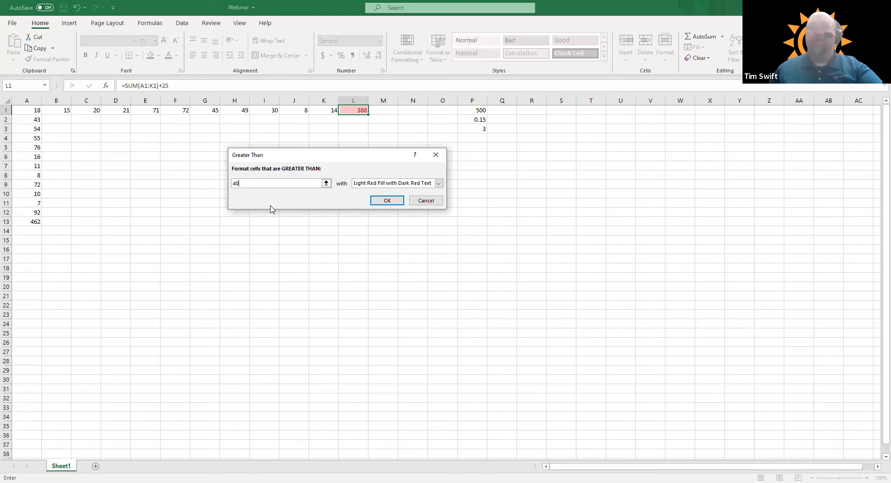
{"action": "left_click", "coordinate": [387, 200]}
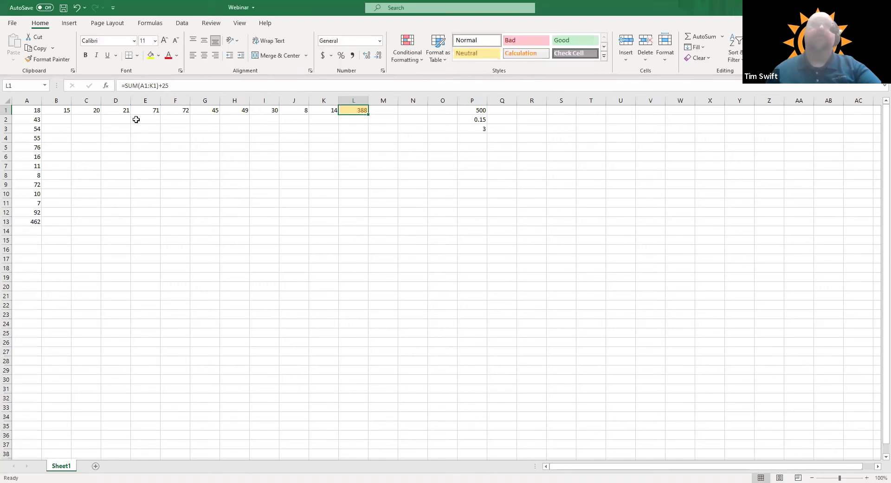
Change the values in cells E1 and F1 to 0.
{"action": "left_click", "coordinate": [148, 111]}
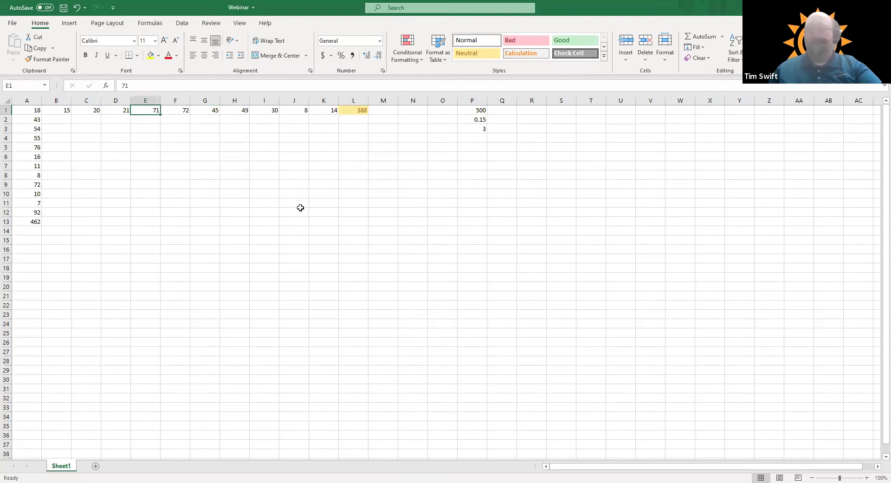
{"action": "type", "text": "0"}
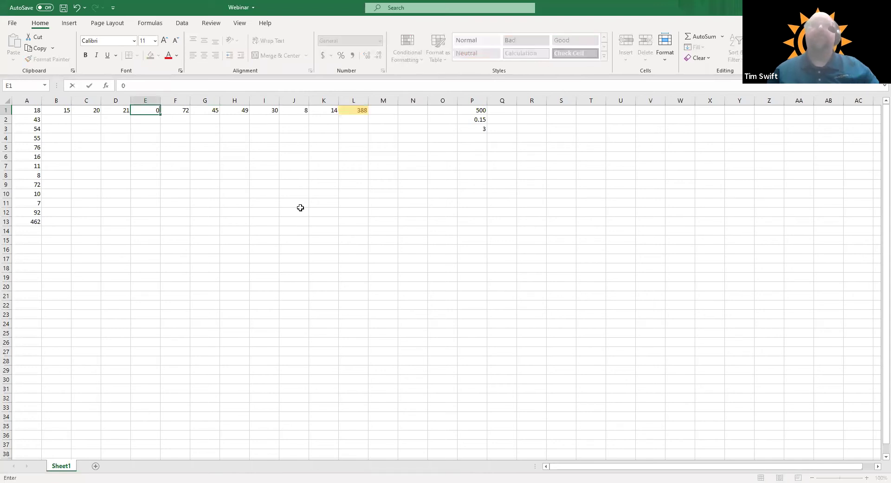
{"action": "key", "text": "Tab"}
{"action": "type", "text": "0"}
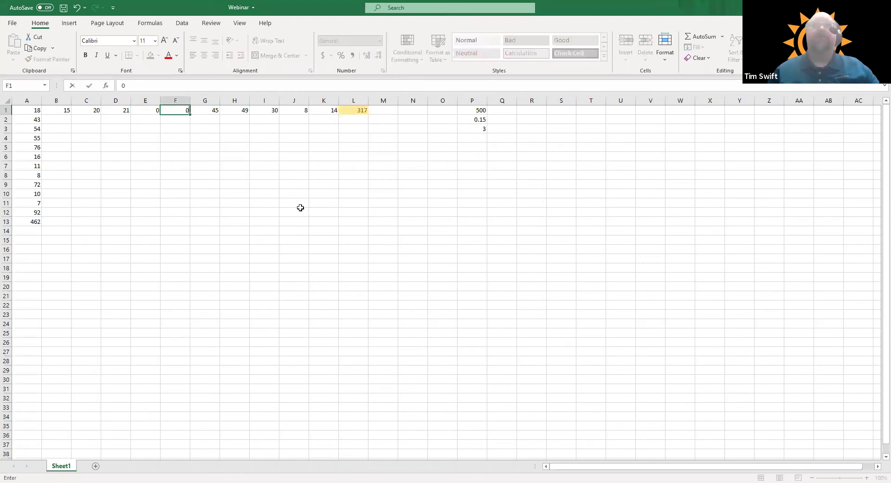
{"action": "key", "text": "Tab"}
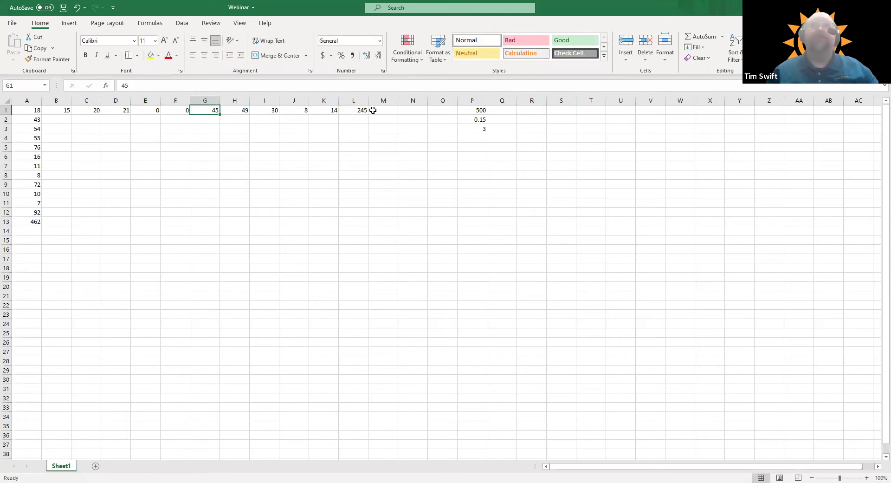
Start another Between highlight rule on L1 with the limits 200 and 400.
{"action": "left_click", "coordinate": [356, 112]}
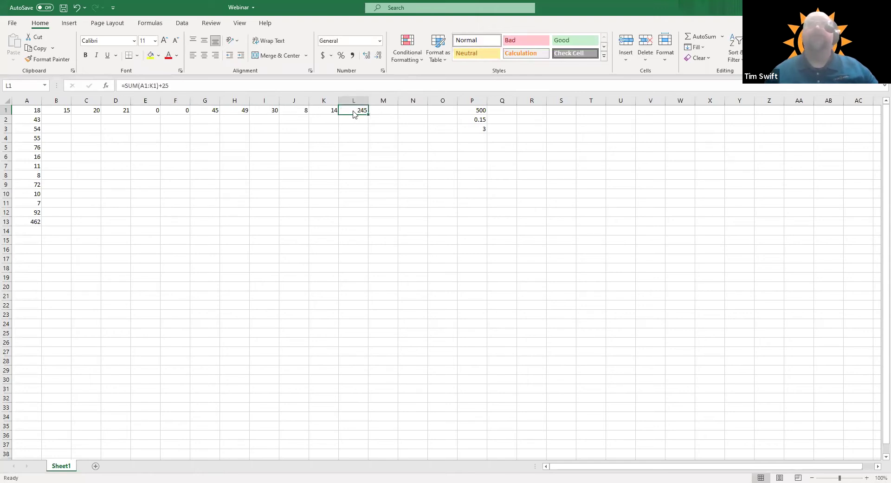
{"action": "right_click", "coordinate": [350, 110]}
{"action": "key", "text": "Escape"}
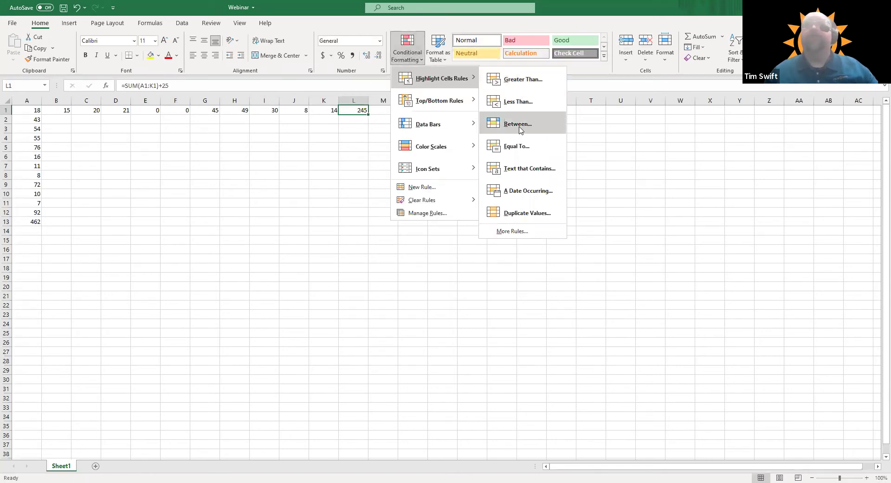
{"action": "left_click", "coordinate": [518, 123]}
{"action": "left_click", "coordinate": [240, 183]}
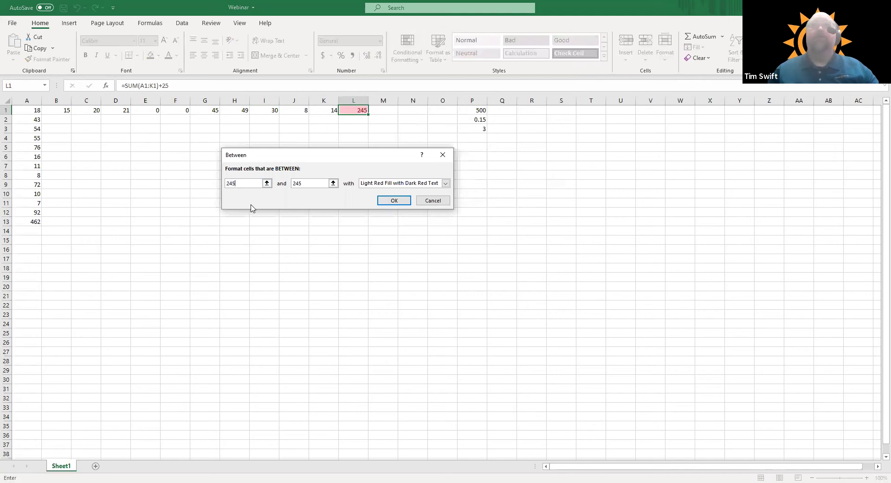
{"action": "key", "text": "BackSpace"}
{"action": "key", "text": "BackSpace"}
{"action": "type", "text": "00"}
{"action": "key", "text": "Tab"}
{"action": "type", "text": "400"}
Give the 200 to 400 rule Yellow Fill with Dark Yellow Text and apply it.
{"action": "left_click", "coordinate": [444, 184]}
{"action": "left_click", "coordinate": [399, 197]}
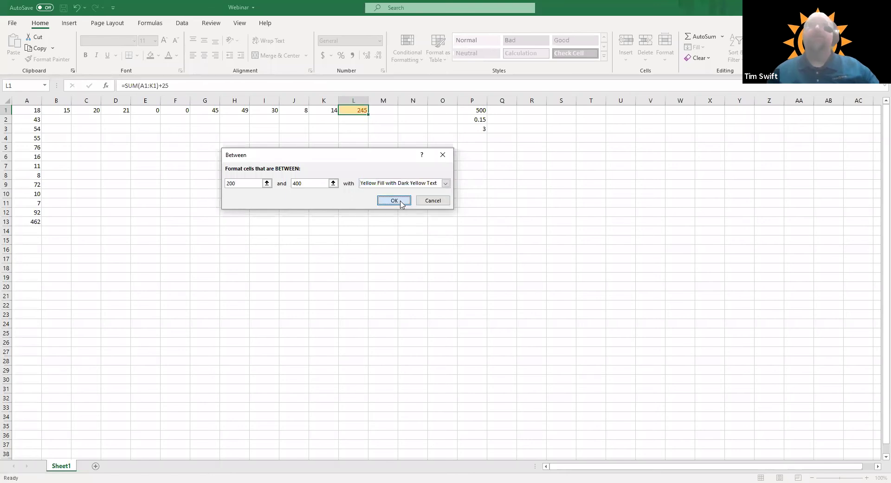
{"action": "left_click", "coordinate": [394, 201]}
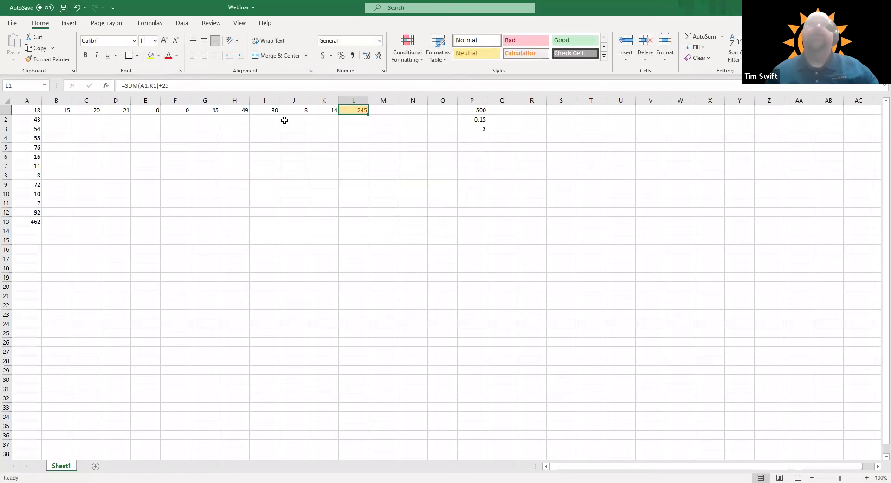
Set the value in cell H1 to 0 to test the Less Than rule.
{"action": "left_click", "coordinate": [236, 111]}
{"action": "type", "text": "00"}
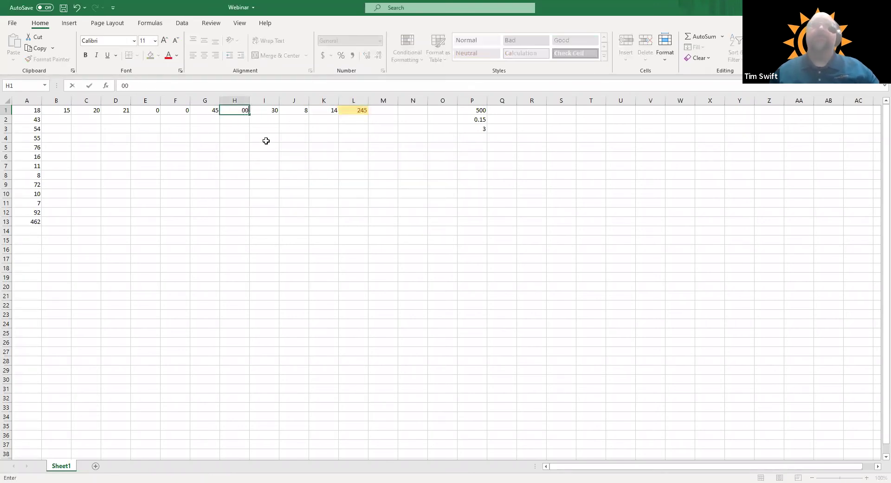
{"action": "key", "text": "Return"}
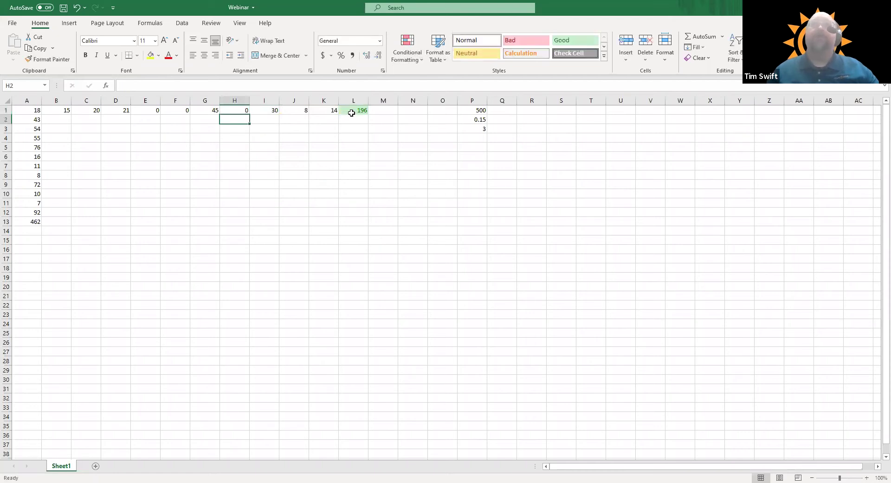
Change the value in cell H1 to 210 and select the row total in L1.
{"action": "left_click", "coordinate": [235, 110]}
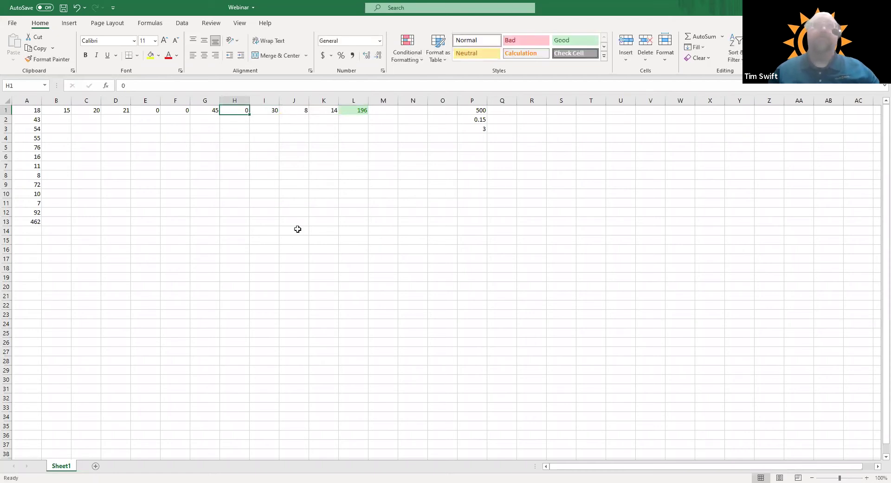
{"action": "type", "text": "2"}
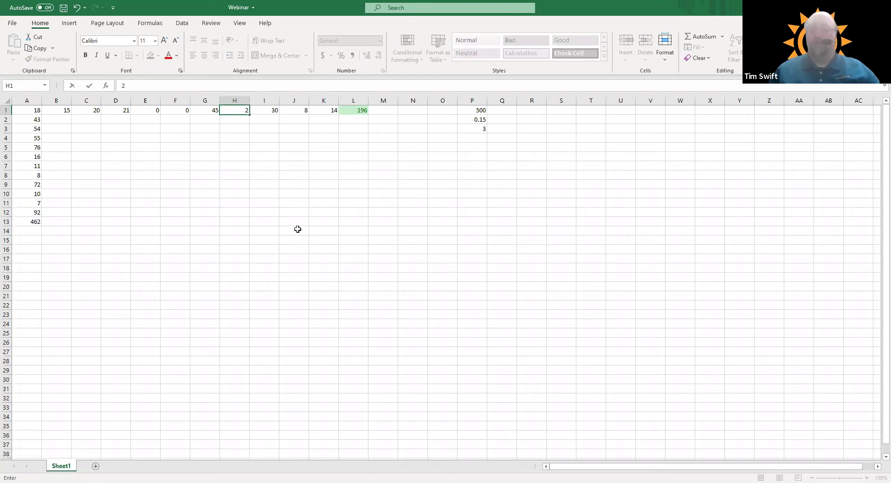
{"action": "type", "text": "10"}
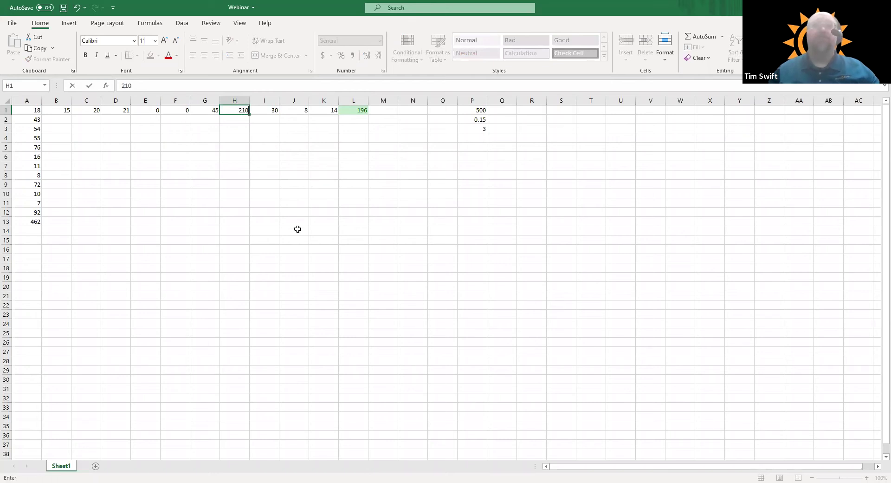
{"action": "key", "text": "Return"}
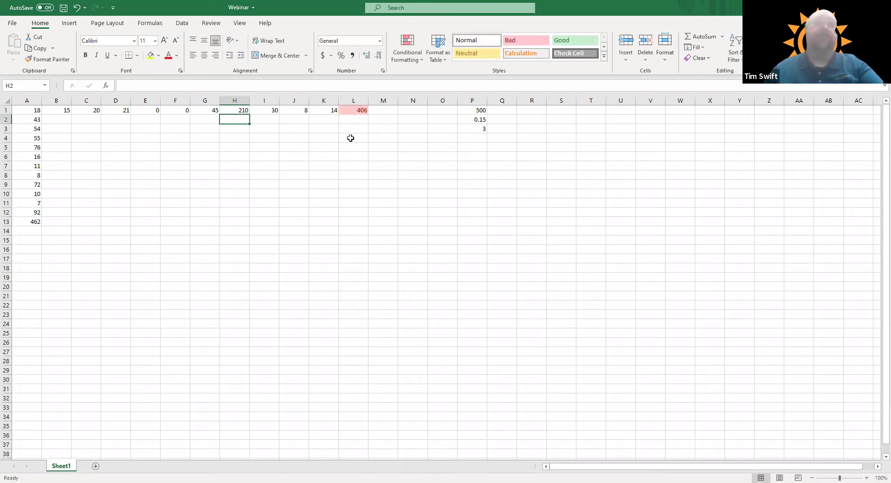
{"action": "left_click", "coordinate": [351, 113]}
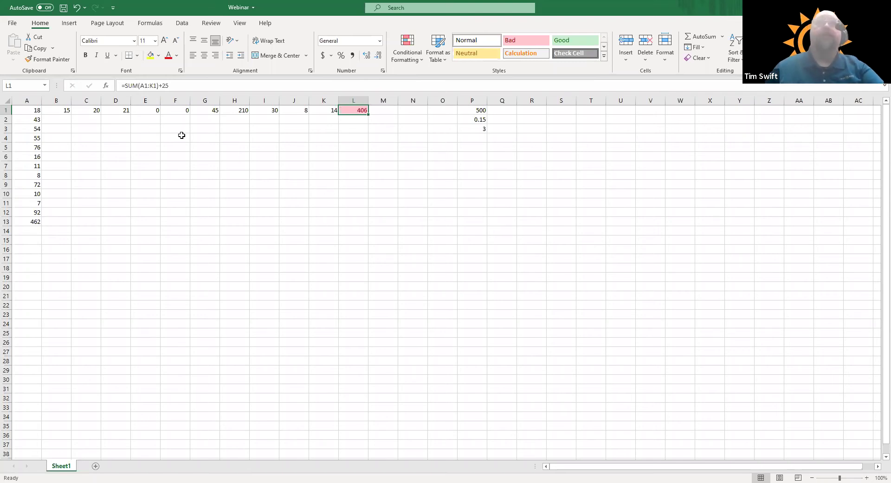
Fill B1:B13 with a linear series down the column, starting from B1 with a step value of 1.
{"action": "left_click", "coordinate": [61, 110]}
{"action": "left_click_drag", "start_coordinate": [57, 114], "coordinate": [55, 221]}
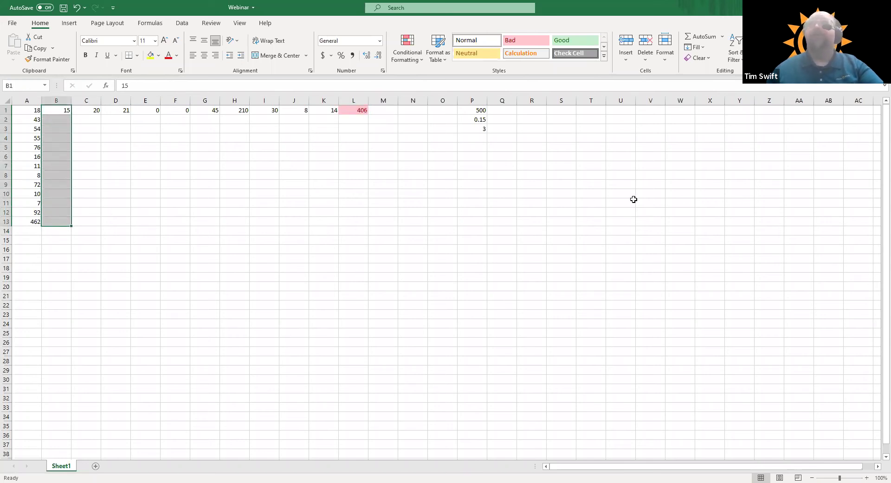
{"action": "left_click", "coordinate": [703, 48]}
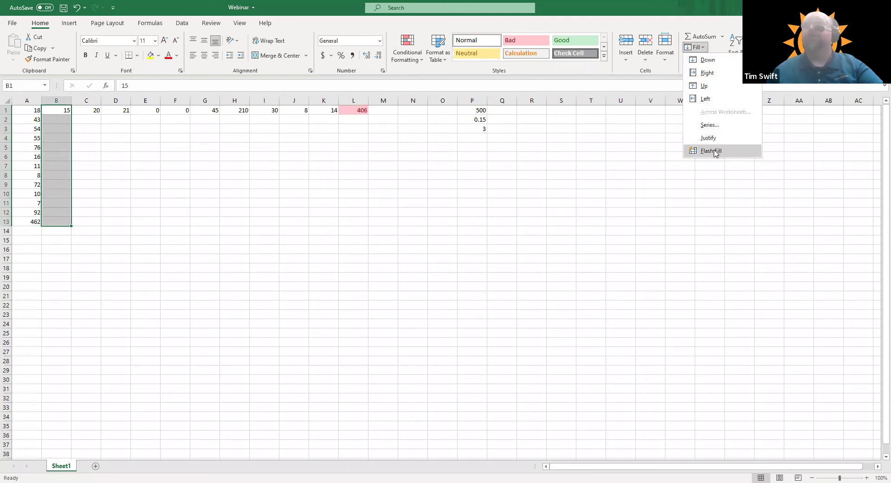
{"action": "left_click", "coordinate": [709, 125]}
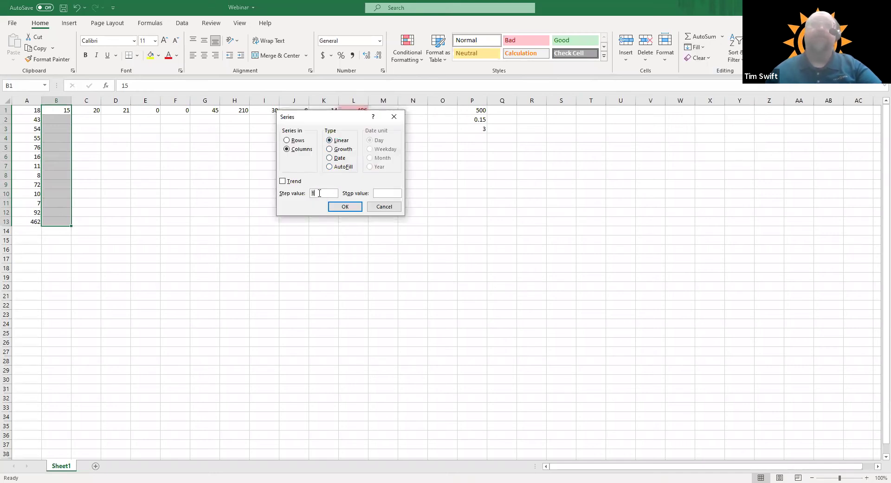
{"action": "left_click", "coordinate": [348, 207]}
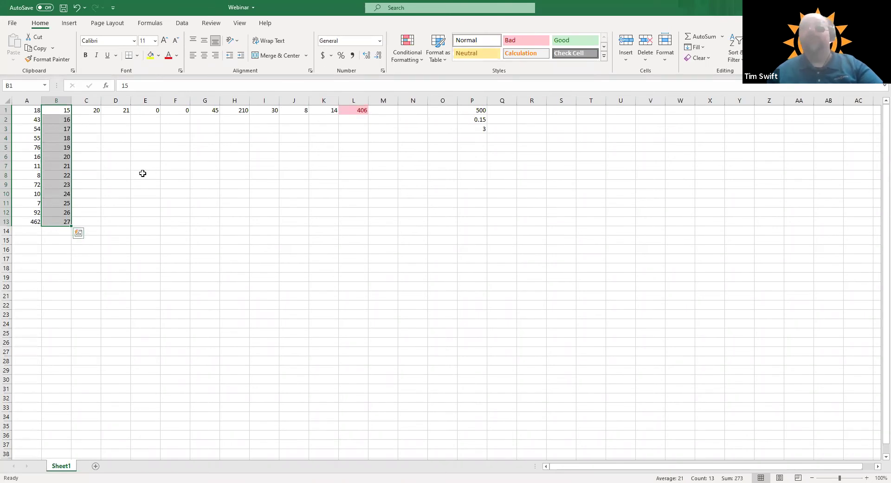
Copy the value in B2 down through B13, and undo the fill.
{"action": "left_click", "coordinate": [55, 120]}
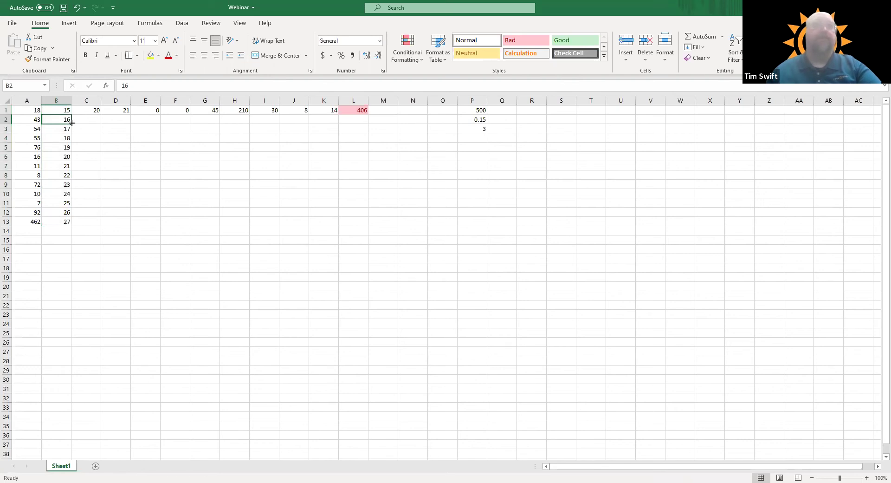
{"action": "left_click_drag", "start_coordinate": [70, 122], "coordinate": [65, 222]}
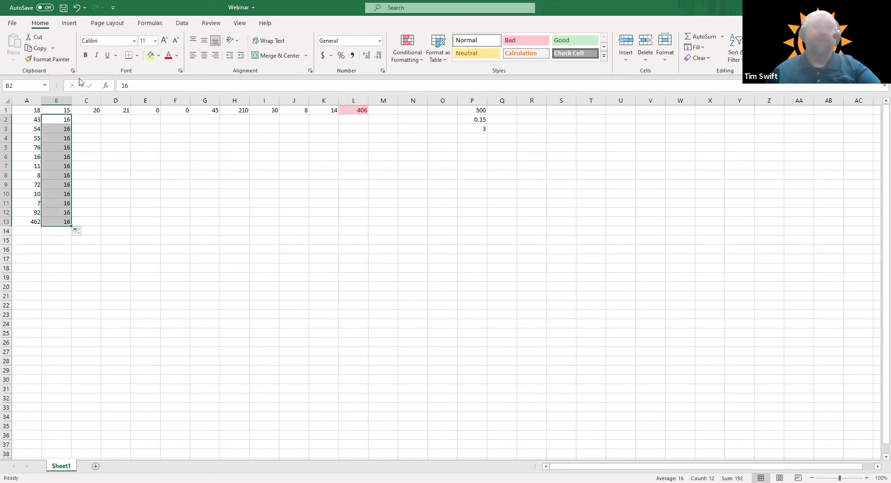
{"action": "left_click", "coordinate": [77, 10]}
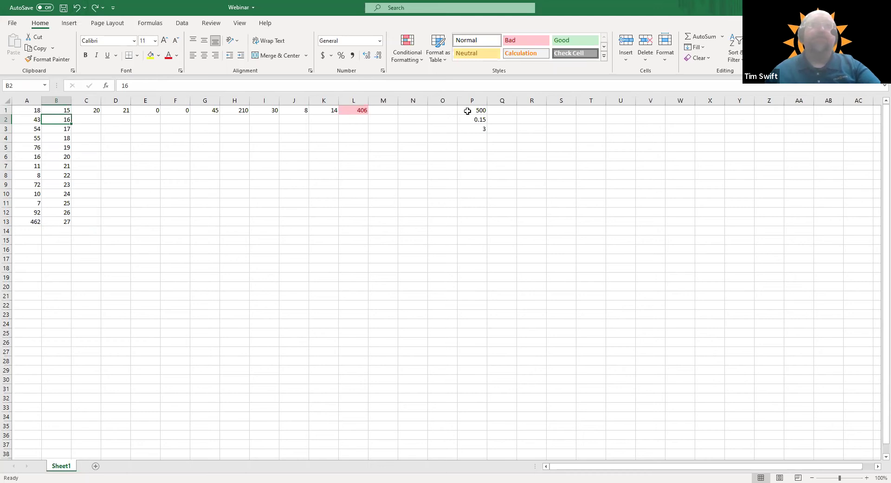
Enter the formula =SUM(A1*A2*A3) in cell P4, below the three values in column P, and reselect the cell.
{"action": "left_click", "coordinate": [470, 138]}
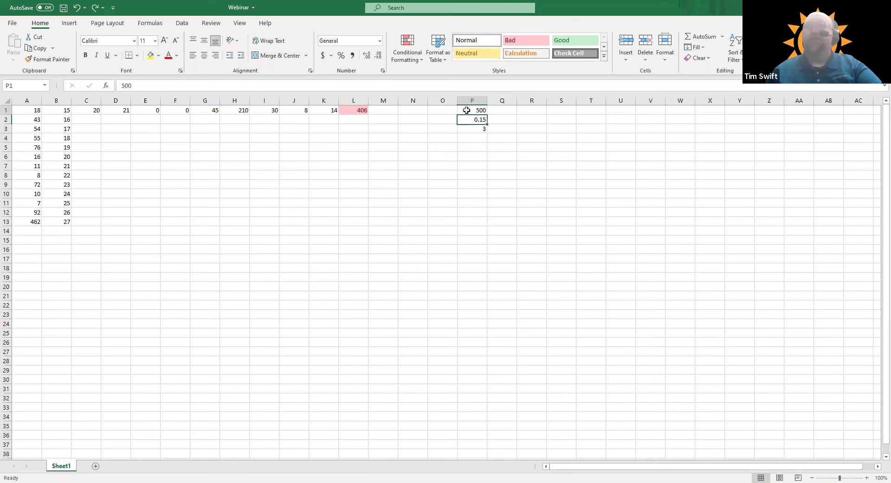
{"action": "left_click", "coordinate": [468, 119]}
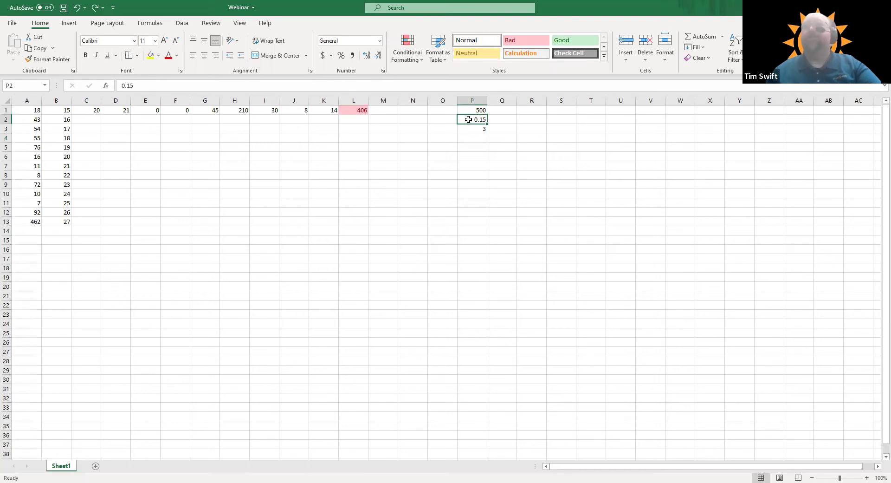
{"action": "left_click", "coordinate": [469, 130]}
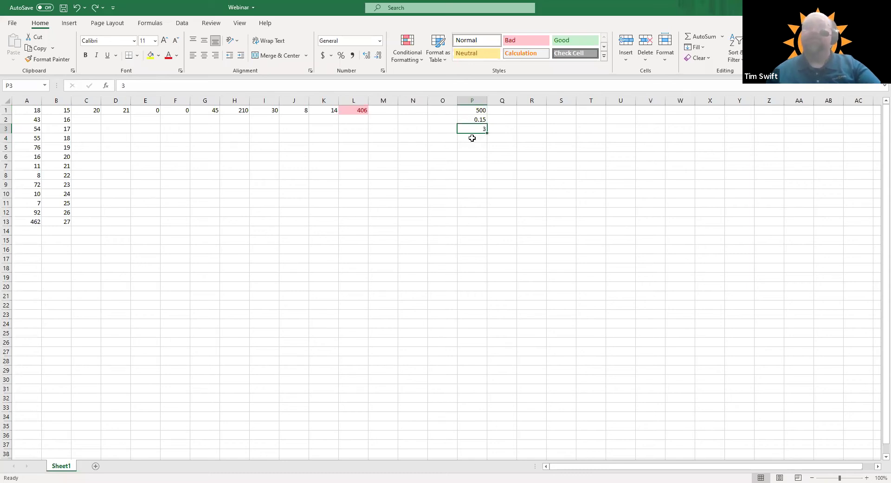
{"action": "left_click", "coordinate": [472, 139]}
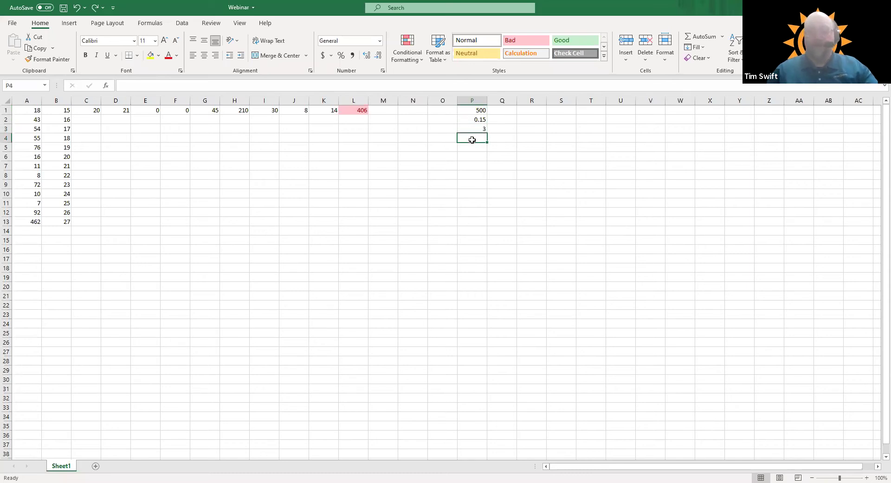
{"action": "type", "text": "="}
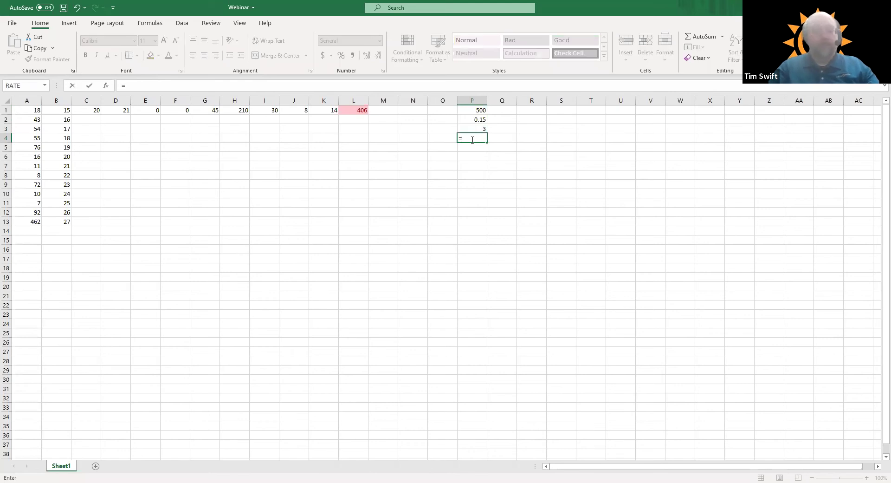
{"action": "type", "text": "SUM"}
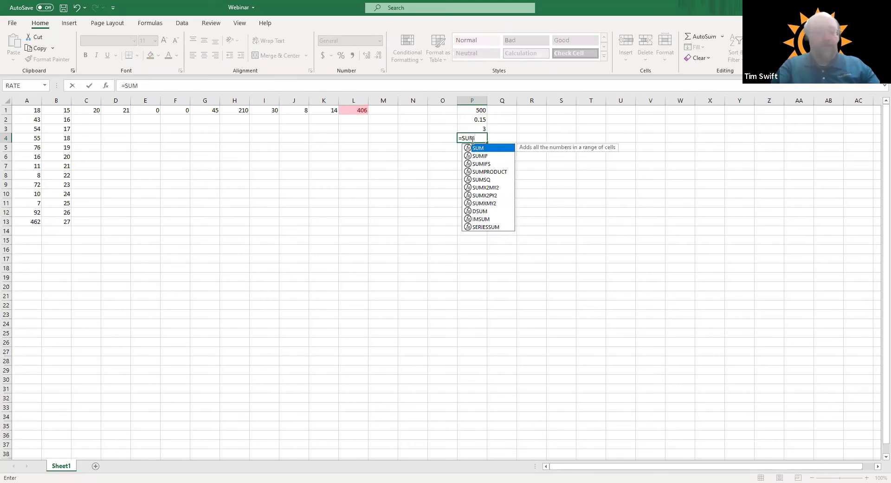
{"action": "type", "text": "("}
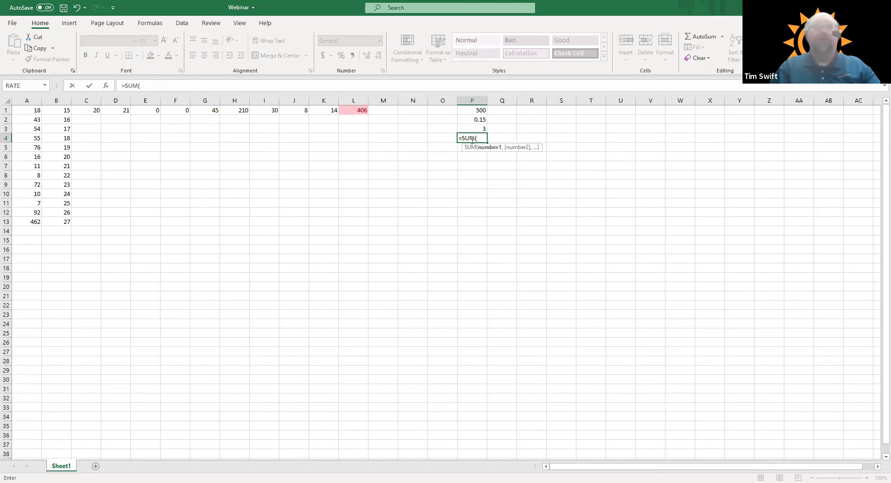
{"action": "type", "text": "A1"}
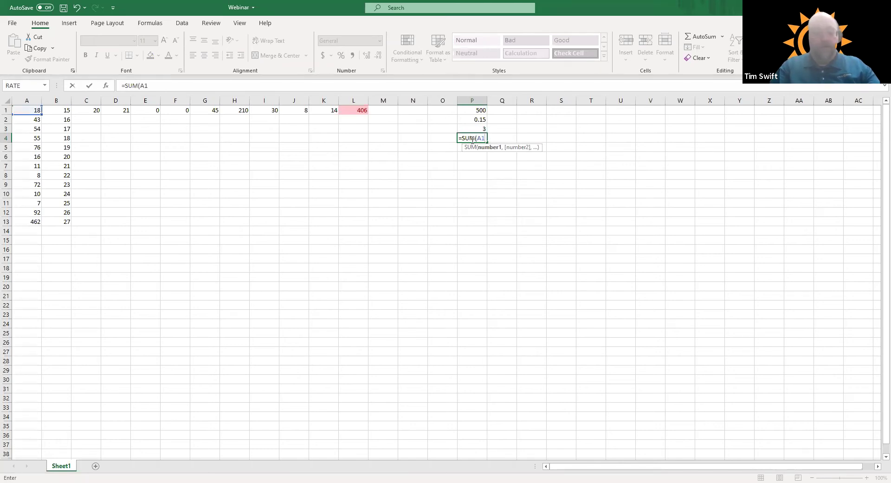
{"action": "type", "text": "*A2*"}
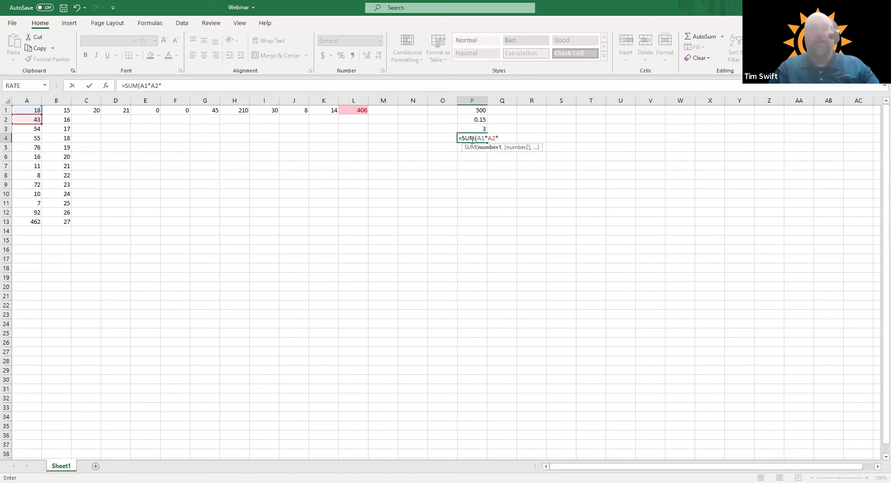
{"action": "type", "text": "A3)"}
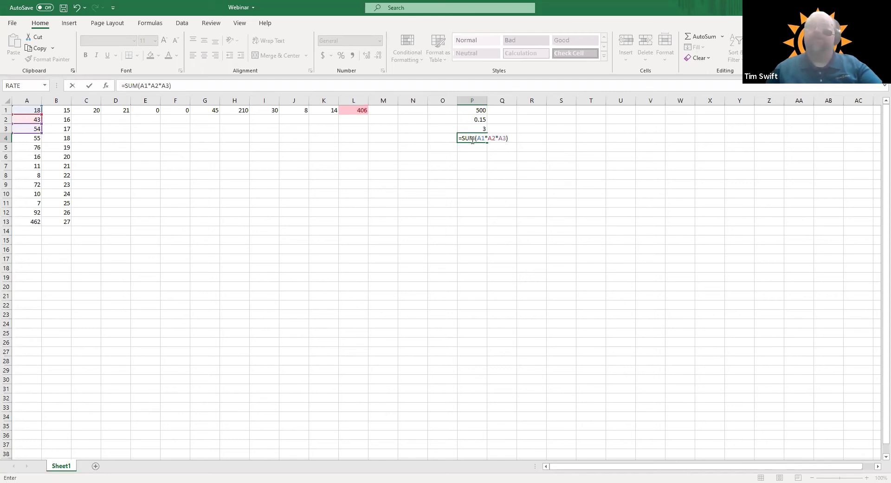
{"action": "key", "text": "Return"}
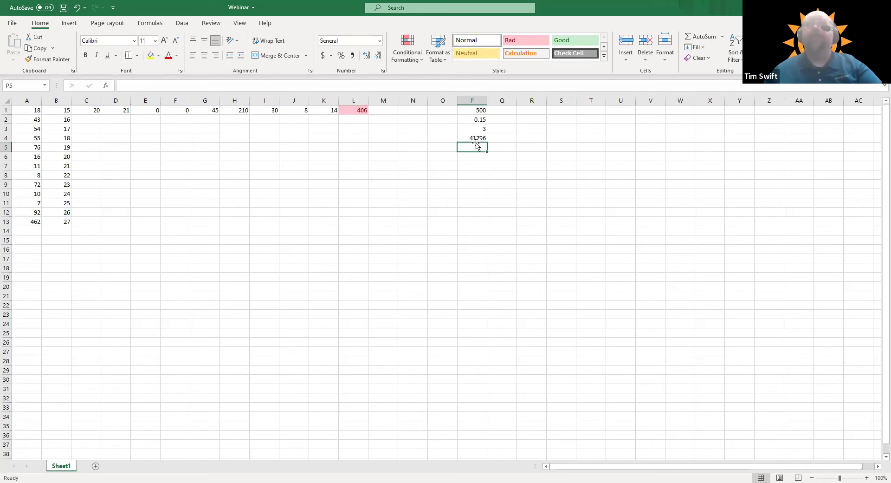
{"action": "left_click", "coordinate": [474, 137]}
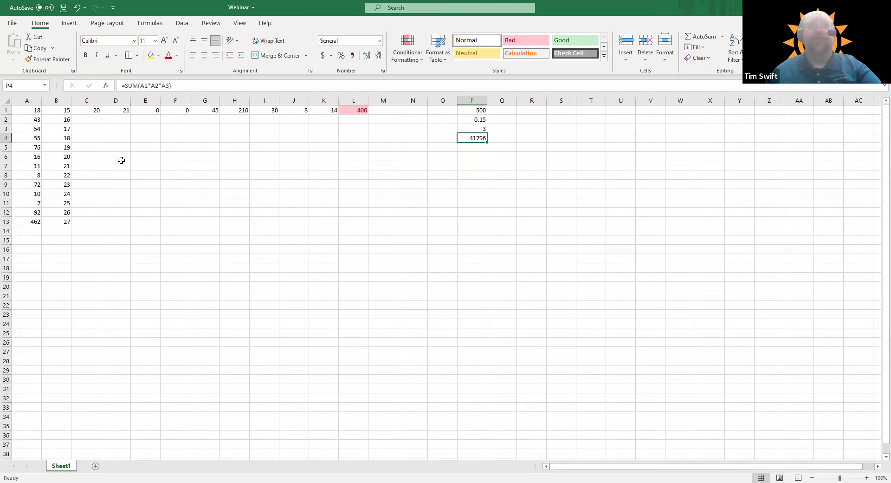
Enter =SUM(C1,H1,A13) in cell F7 to total the three non-adjacent cells, and reselect F7.
{"action": "left_click", "coordinate": [174, 167]}
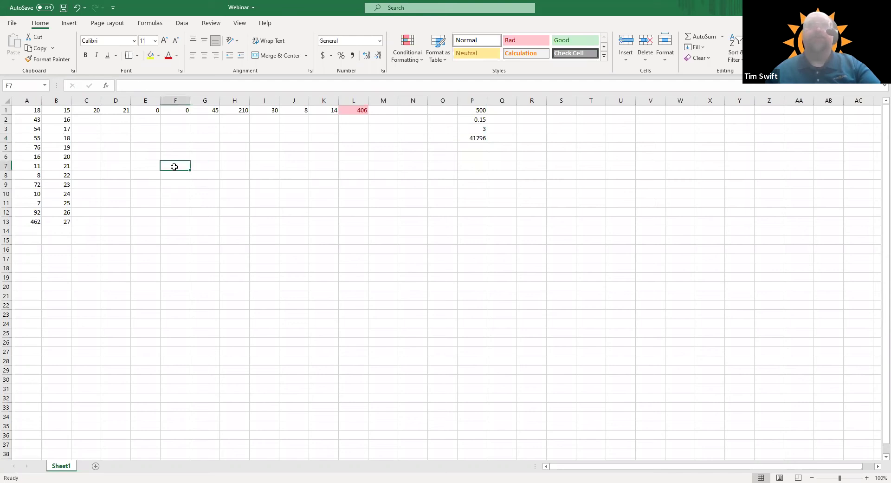
{"action": "type", "text": "=SUM"}
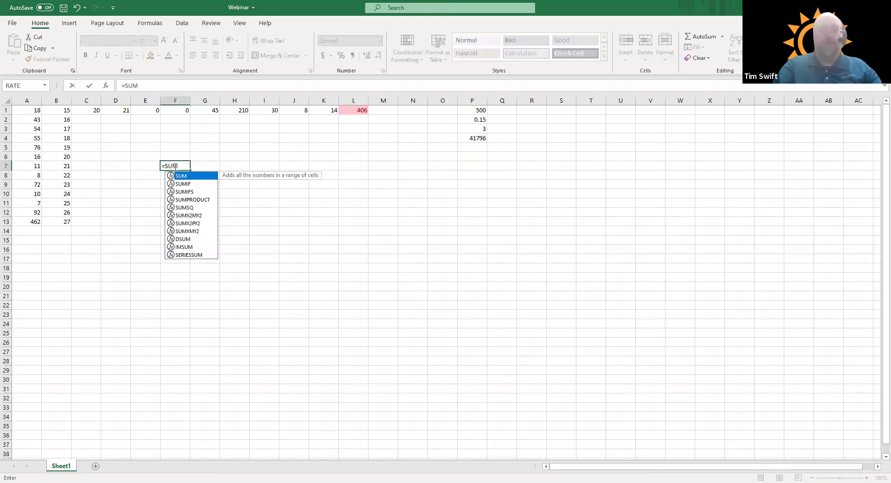
{"action": "type", "text": "("}
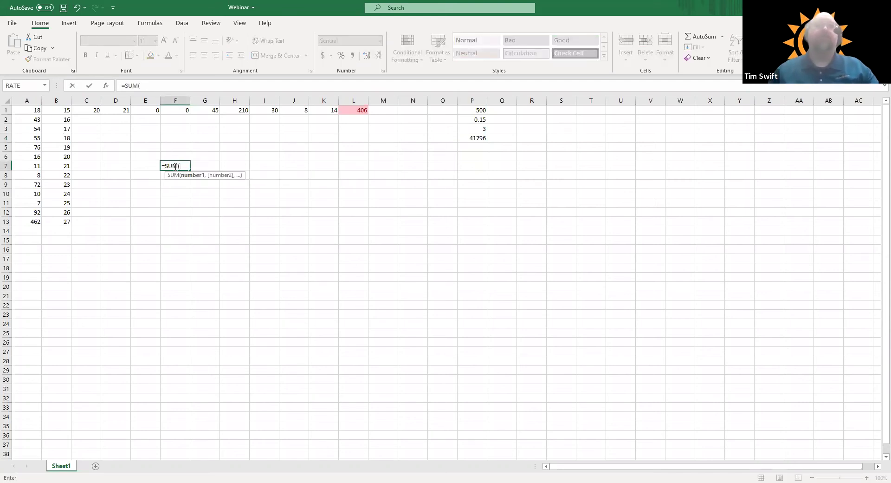
{"action": "left_click", "coordinate": [92, 110]}
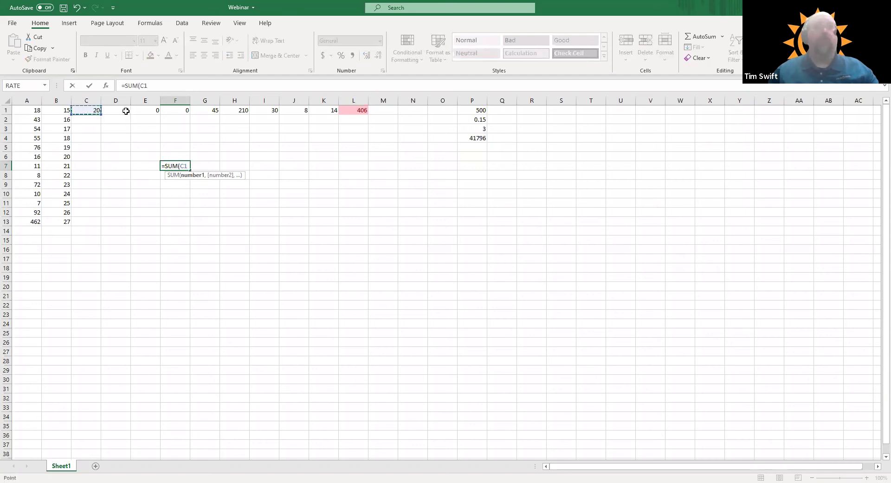
{"action": "left_click", "coordinate": [239, 111], "text": "ctrl"}
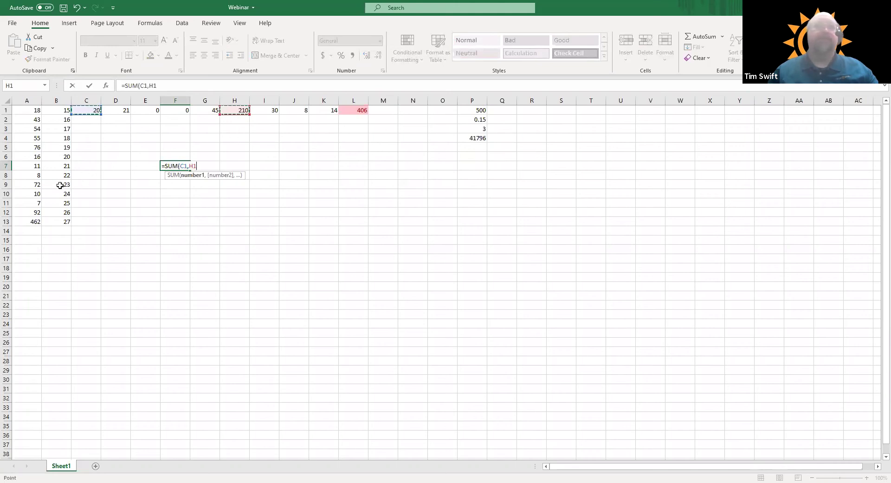
{"action": "left_click", "coordinate": [33, 221], "text": "ctrl"}
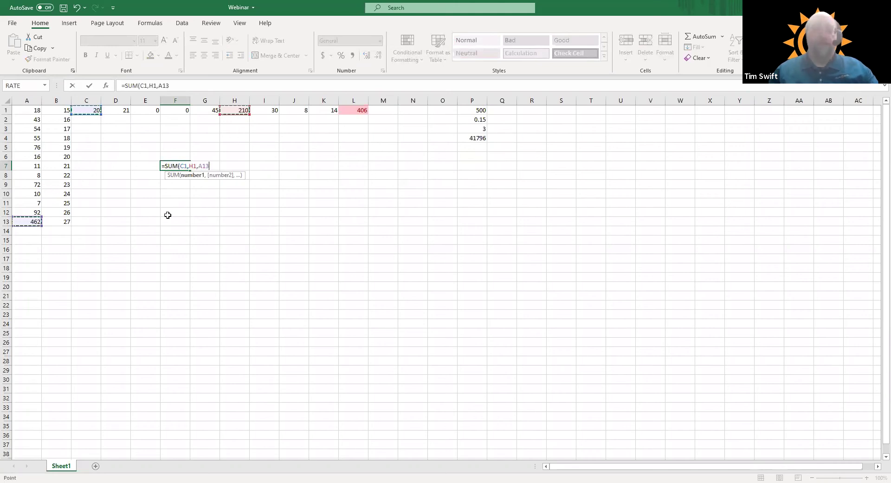
{"action": "type", "text": ")"}
{"action": "key", "text": "Return"}
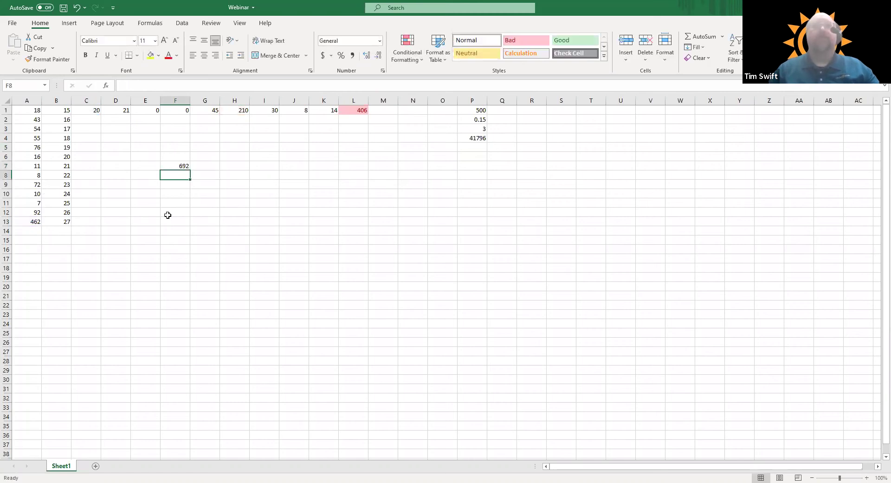
{"action": "left_click", "coordinate": [171, 167]}
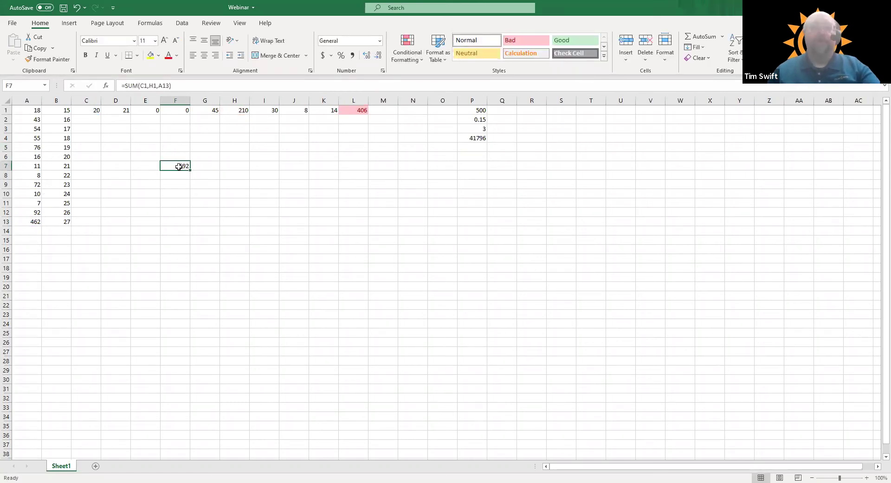
Try to commit the F7 formula without its opening parenthesis, as =SUMC1,H1,A13), and dismiss the error message.
{"action": "double_click", "coordinate": [179, 167]}
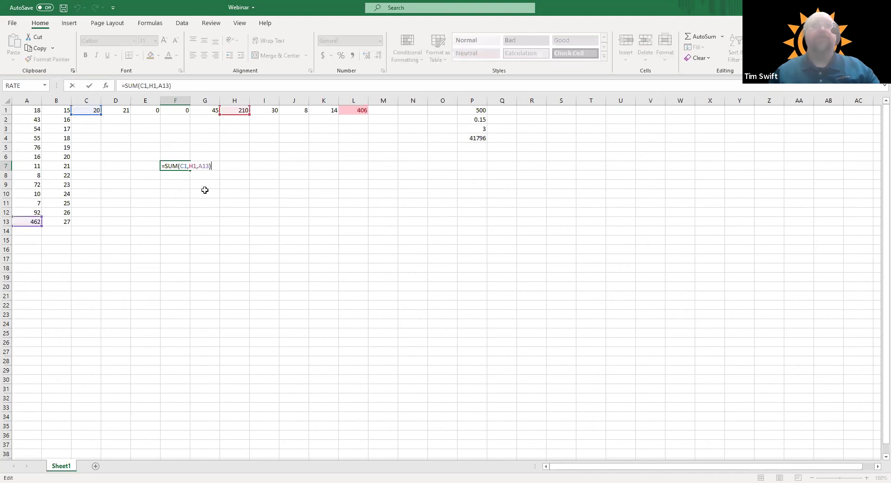
{"action": "key", "text": "Left"}
{"action": "key", "text": "Left"}
{"action": "key", "text": "Left"}
{"action": "key", "text": "Left"}
{"action": "key", "text": "Left"}
{"action": "key", "text": "Left"}
{"action": "key", "text": "Left"}
{"action": "key", "text": "Left"}
{"action": "key", "text": "Left"}
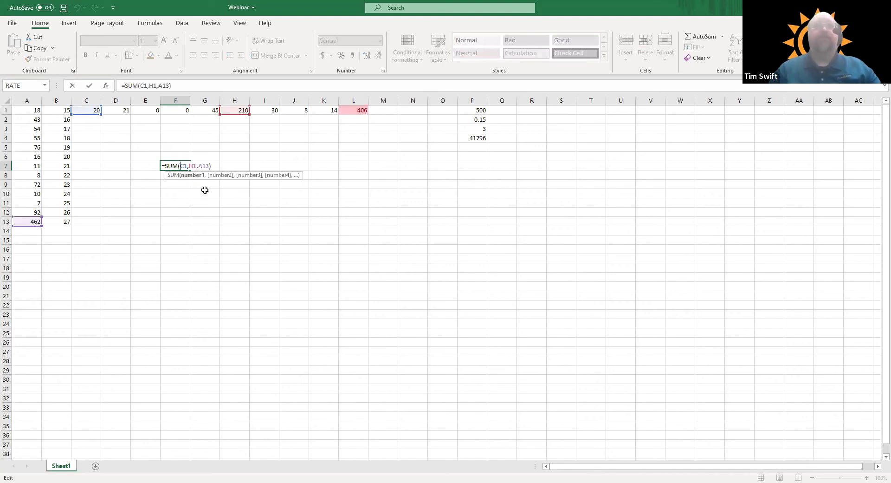
{"action": "key", "text": "BackSpace"}
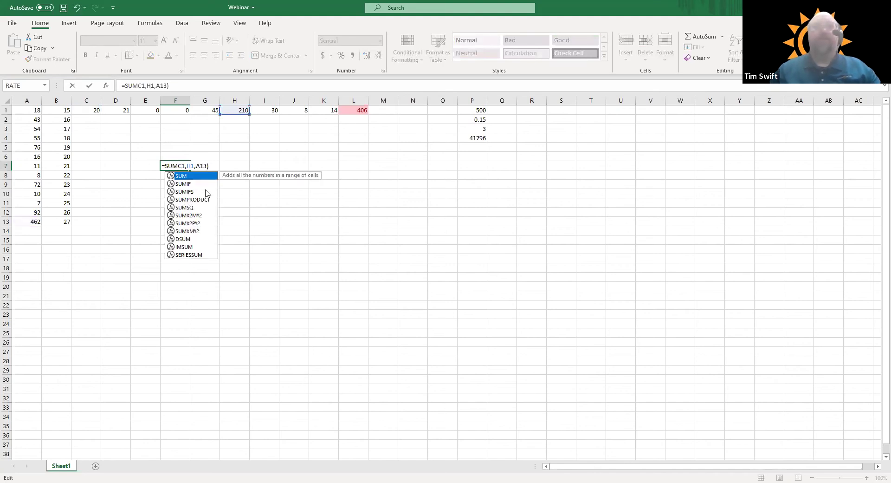
{"action": "key", "text": "Return"}
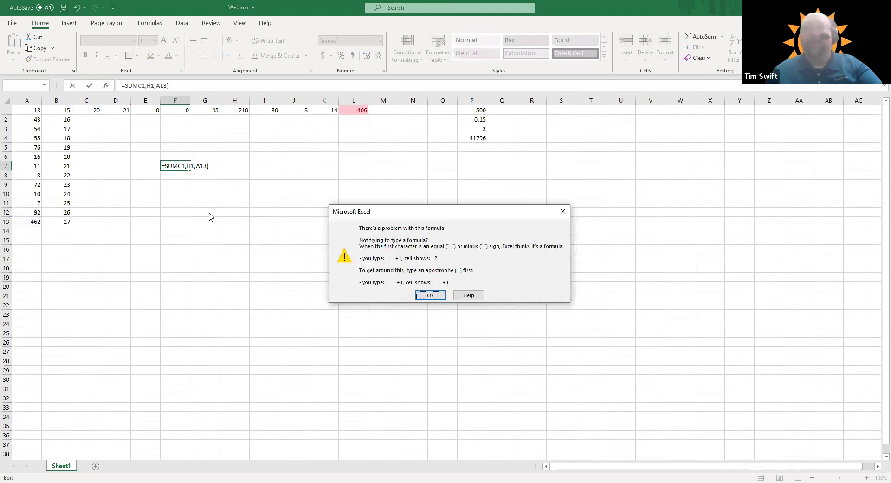
{"action": "left_click", "coordinate": [430, 295]}
Restore the opening parenthesis after SUM in the F7 formula, commit it and reselect the cell.
{"action": "left_click", "coordinate": [179, 165]}
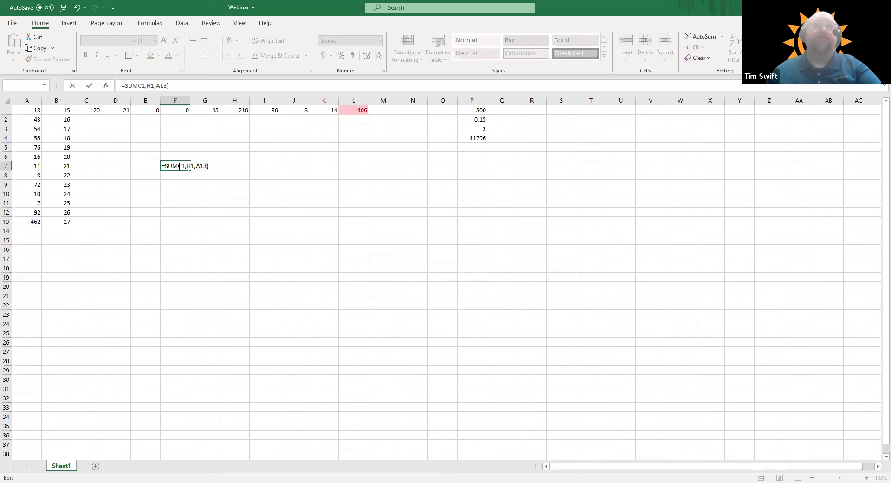
{"action": "type", "text": "("}
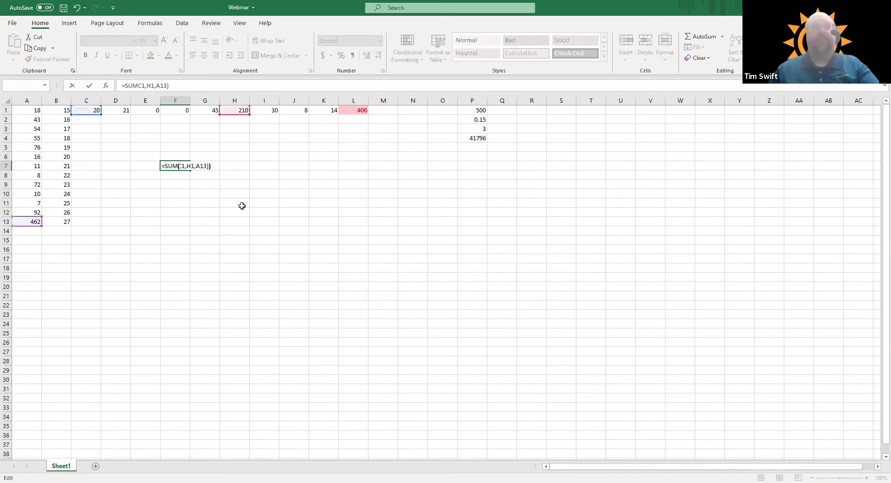
{"action": "key", "text": "Return"}
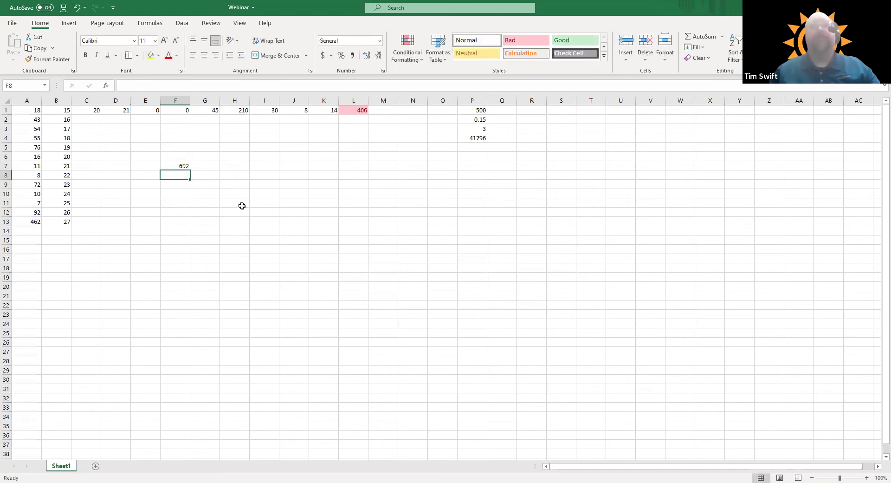
{"action": "left_click", "coordinate": [175, 165]}
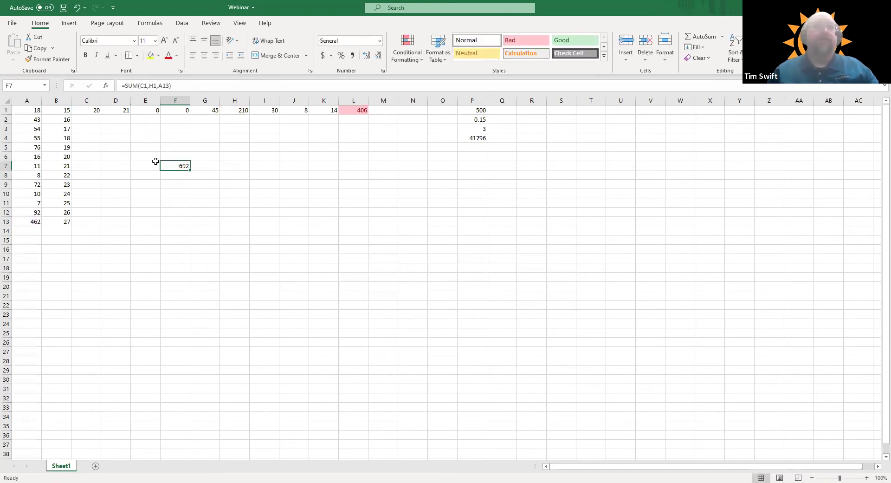
Edit the F7 formula to =SUM(C1,H1,A6,B9), replacing the A13 reference with cells A6 and B9, and commit it.
{"action": "left_click", "coordinate": [138, 86]}
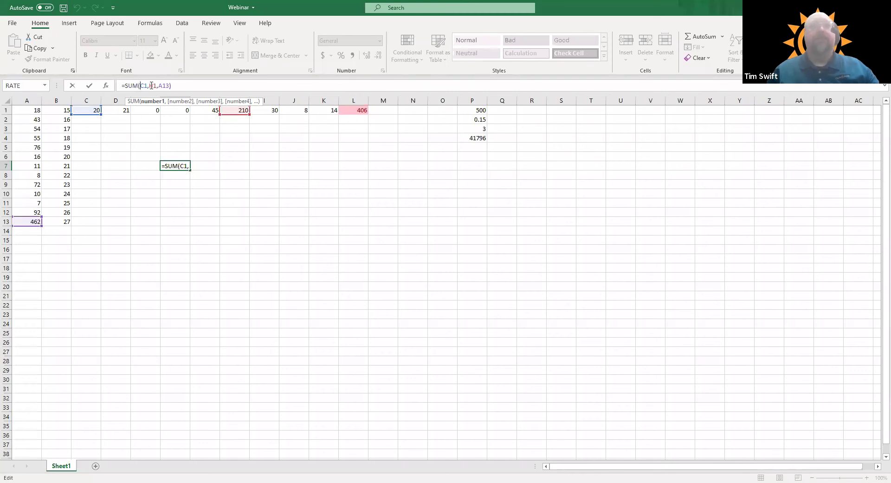
{"action": "left_click", "coordinate": [168, 85]}
{"action": "key", "text": "BackSpace"}
{"action": "key", "text": "BackSpace"}
{"action": "key", "text": "BackSpace"}
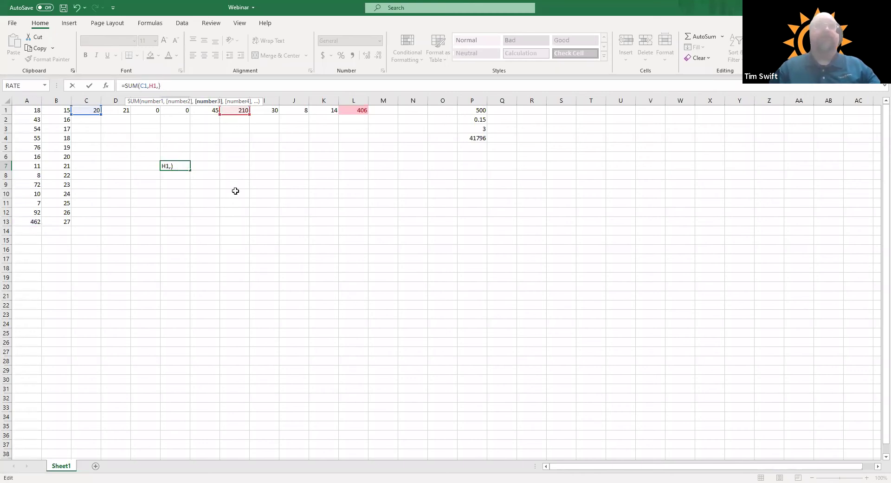
{"action": "left_click", "coordinate": [35, 156]}
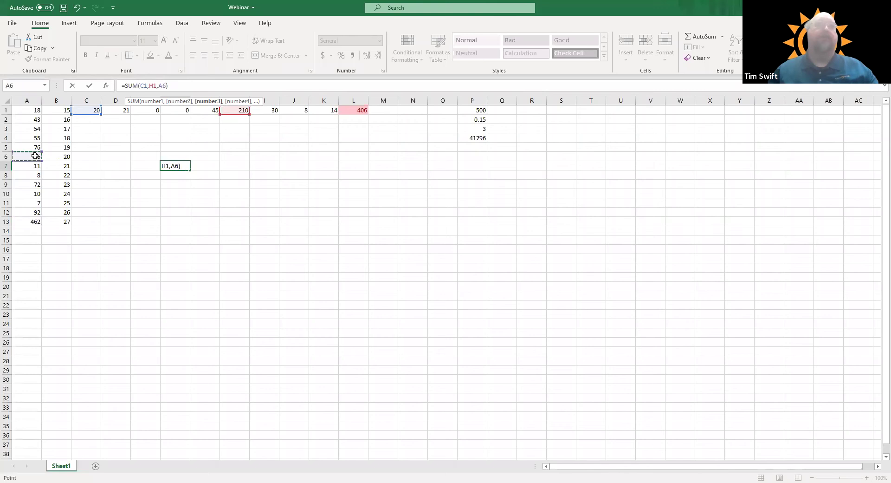
{"action": "type", "text": ","}
{"action": "left_click", "coordinate": [62, 184]}
{"action": "type", "text": ")"}
{"action": "key", "text": "Return"}
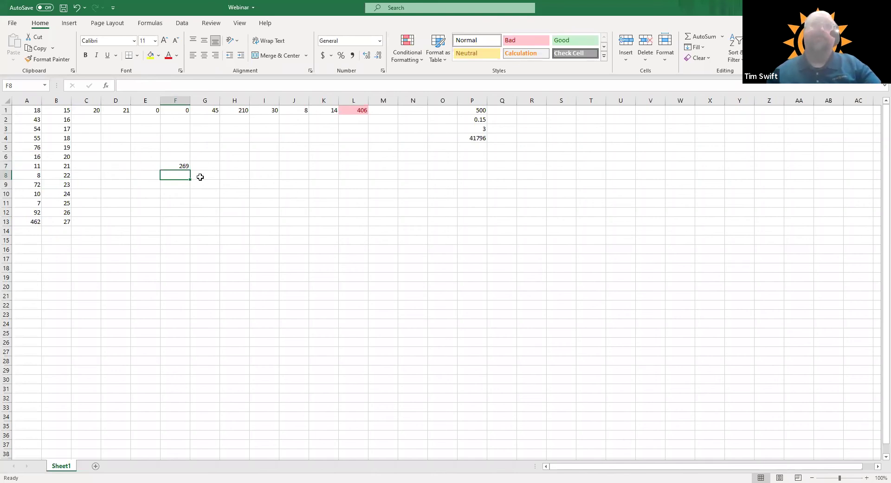
{"action": "left_click", "coordinate": [235, 158]}
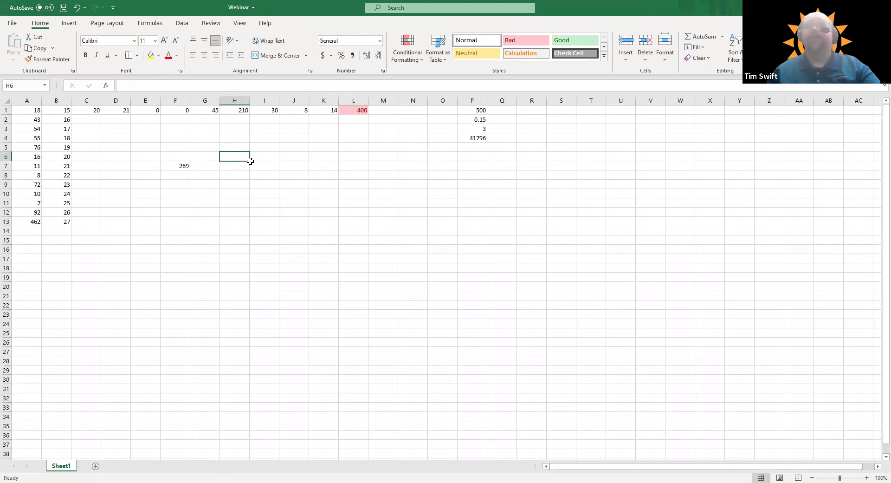
Format cell G1 as Number with two decimal places and negative values shown in red without a minus sign.
{"action": "left_click", "coordinate": [203, 111]}
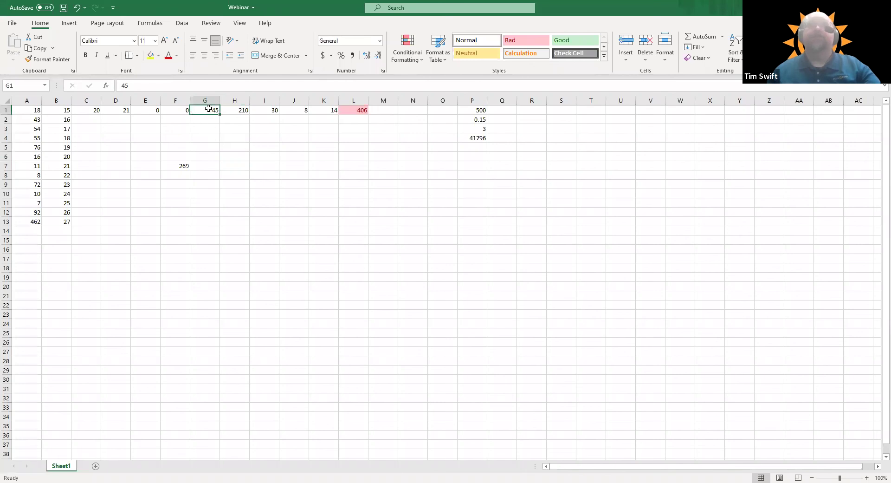
{"action": "right_click", "coordinate": [209, 108]}
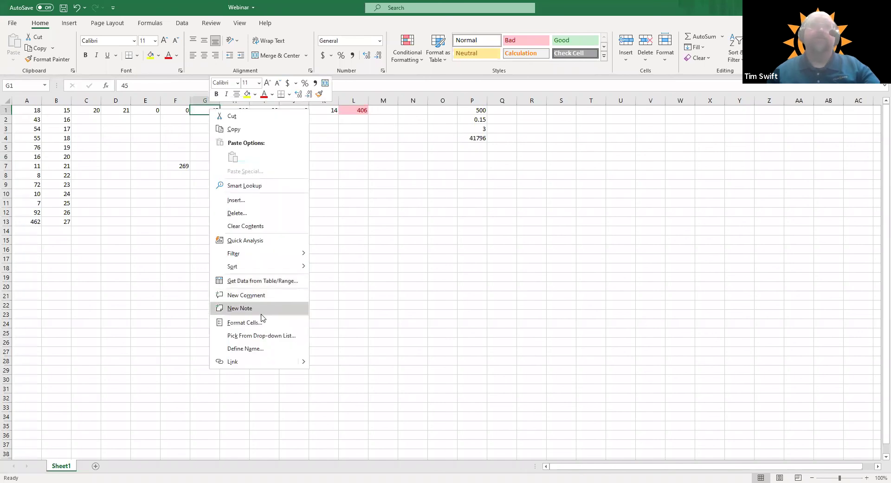
{"action": "left_click", "coordinate": [252, 323]}
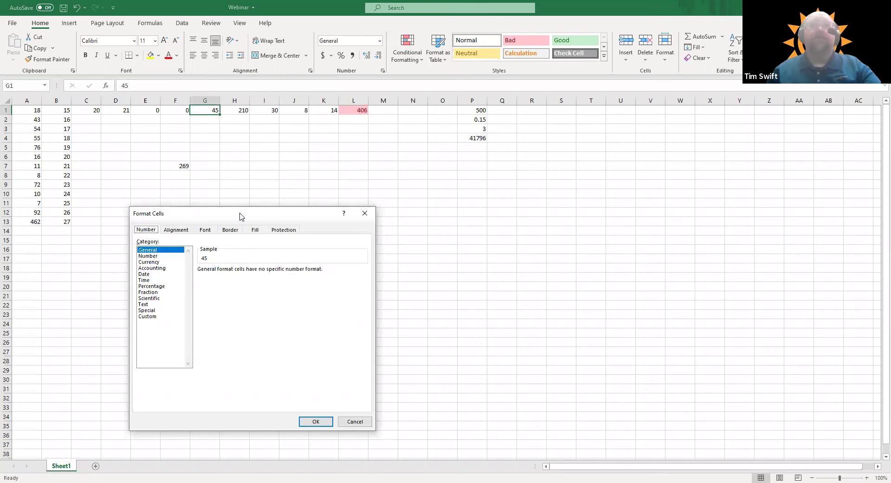
{"action": "left_click_drag", "start_coordinate": [240, 215], "coordinate": [373, 139]}
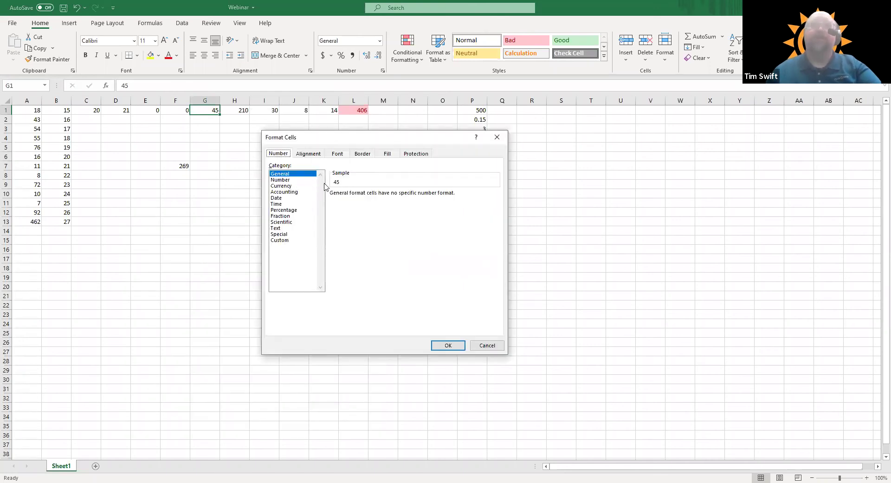
{"action": "left_click", "coordinate": [281, 180]}
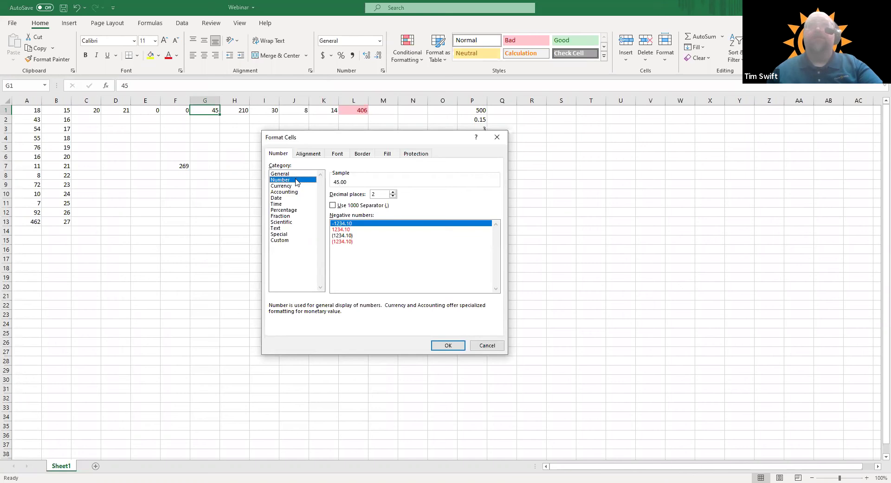
{"action": "left_click", "coordinate": [353, 228]}
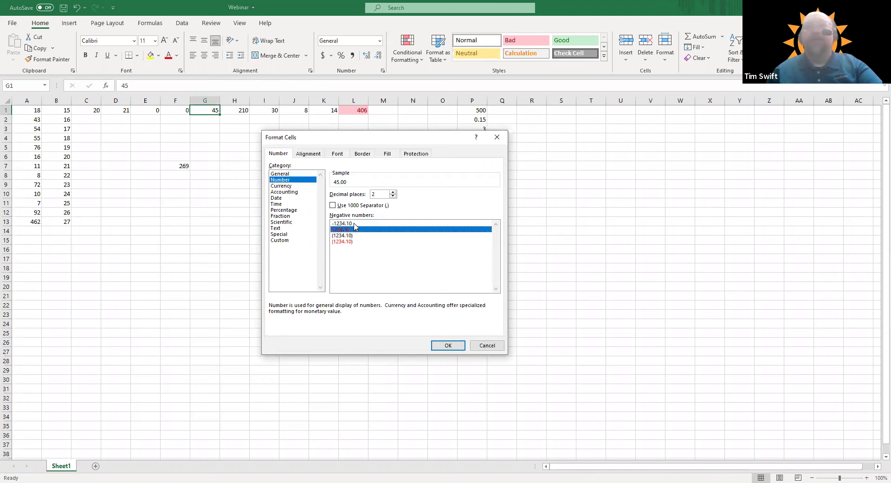
{"action": "left_click", "coordinate": [347, 235]}
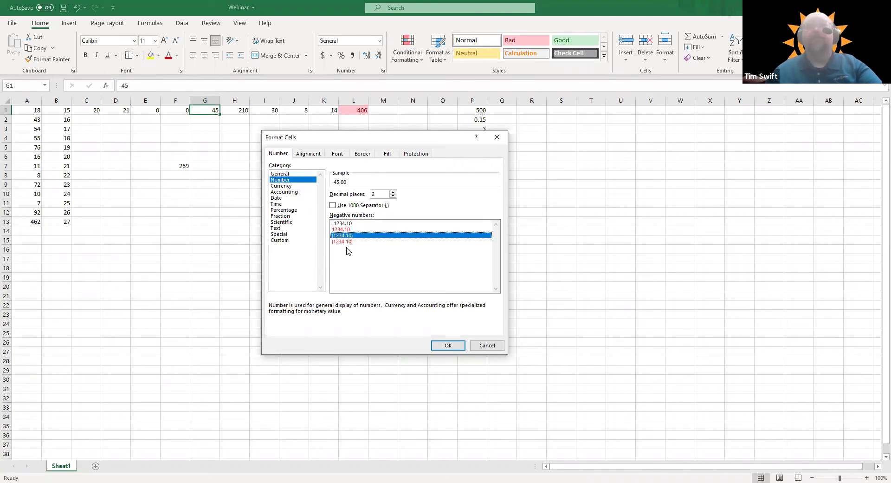
{"action": "left_click", "coordinate": [342, 242]}
{"action": "left_click", "coordinate": [347, 235]}
{"action": "left_click", "coordinate": [345, 224]}
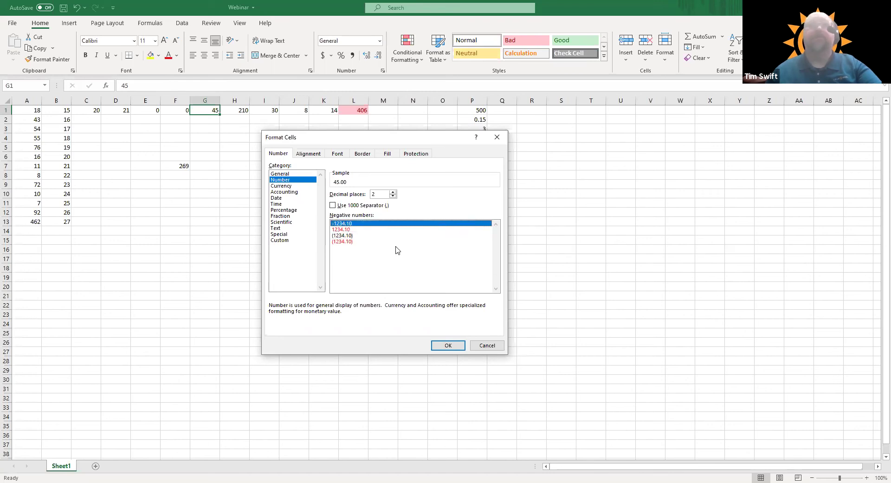
{"action": "left_click", "coordinate": [343, 229]}
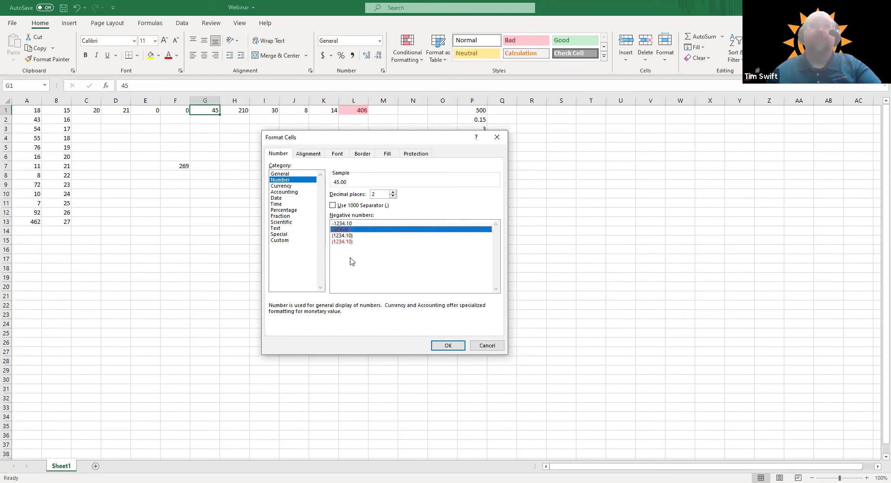
{"action": "left_click", "coordinate": [445, 346]}
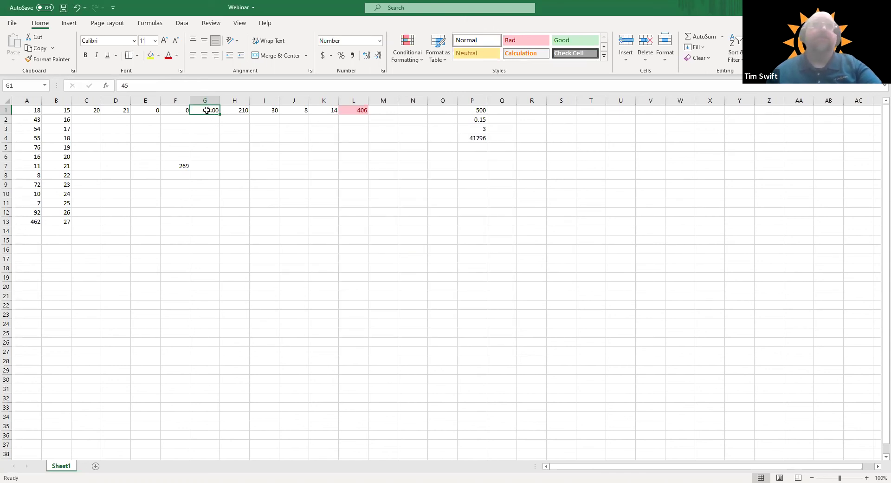
Examine the Currency, Accounting, Date, Time, Percentage, Fraction and Scientific format options for cell G1, including the available currency symbols.
{"action": "right_click", "coordinate": [207, 111]}
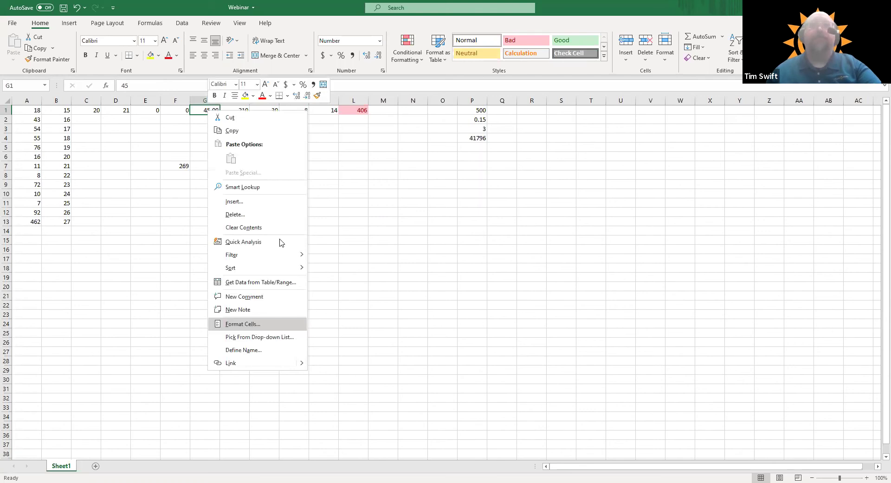
{"action": "key", "text": "Return"}
{"action": "left_click", "coordinate": [154, 263]}
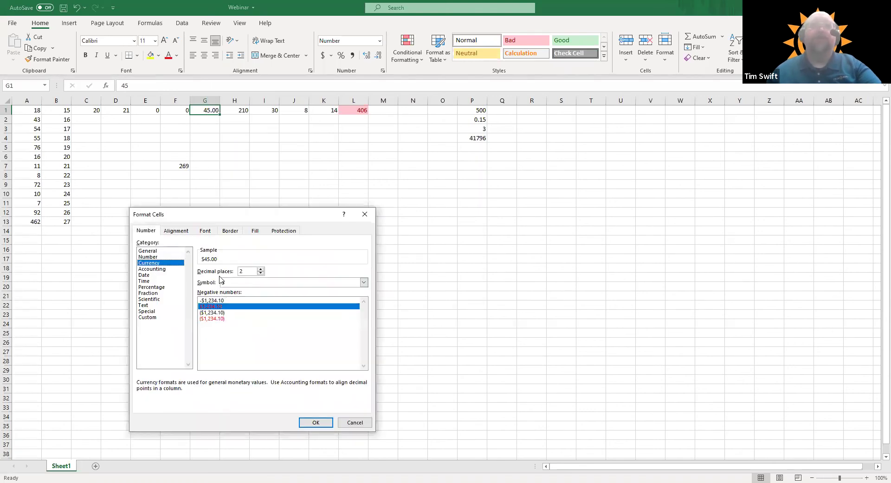
{"action": "left_click", "coordinate": [363, 282]}
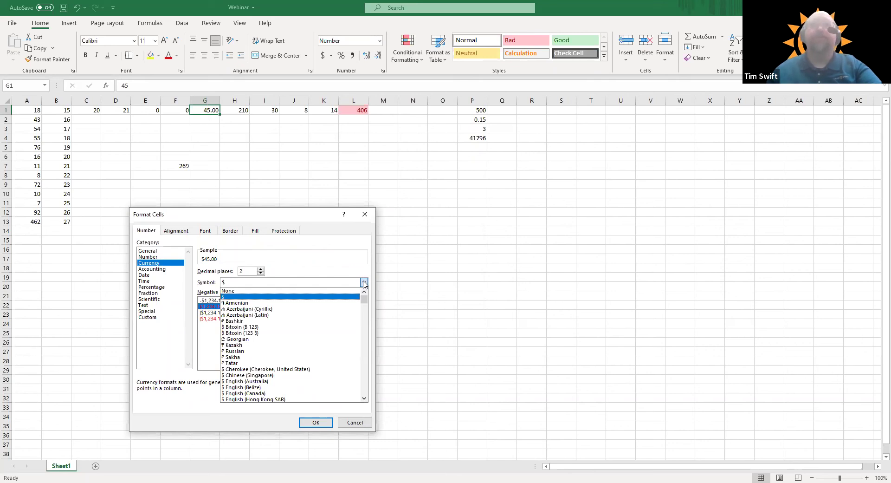
{"action": "left_click", "coordinate": [364, 282]}
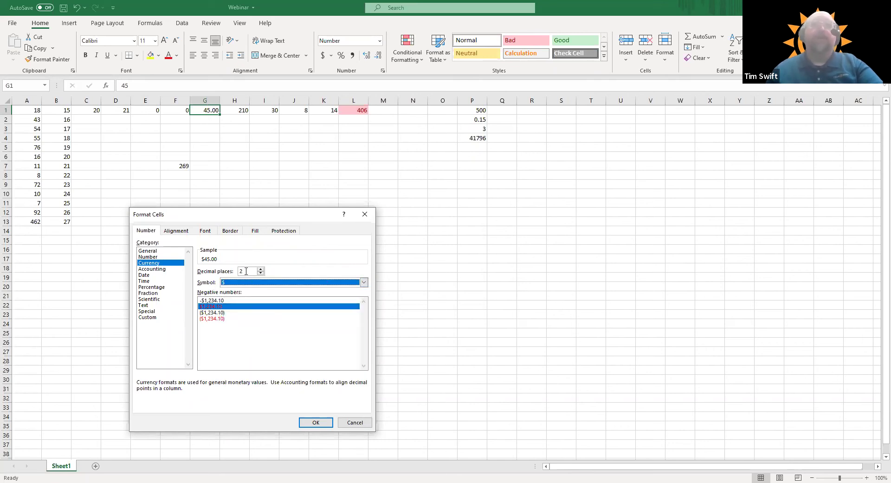
{"action": "left_click", "coordinate": [160, 269]}
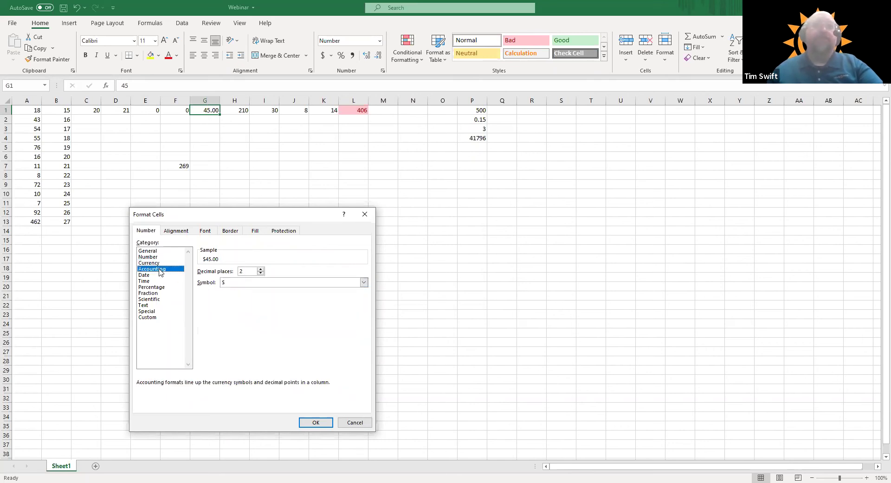
{"action": "left_click", "coordinate": [363, 282]}
{"action": "left_click", "coordinate": [364, 282]}
{"action": "left_click", "coordinate": [144, 276]}
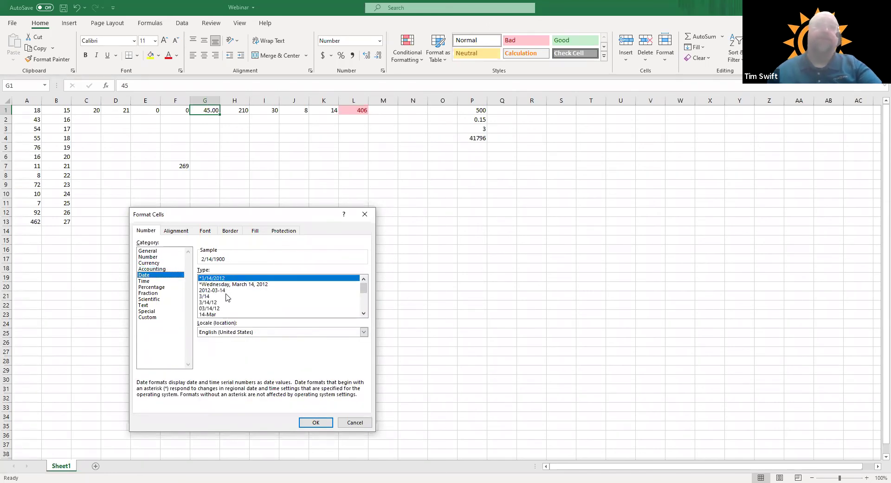
{"action": "left_click", "coordinate": [156, 282]}
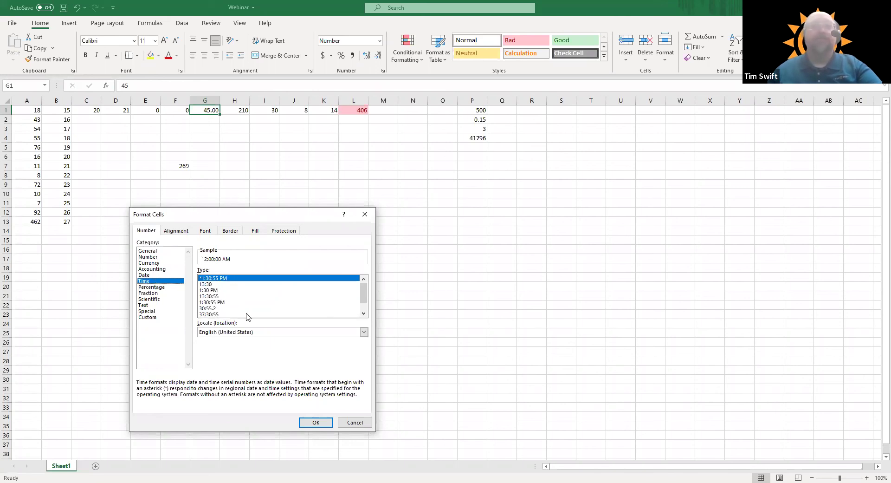
{"action": "left_click", "coordinate": [156, 288]}
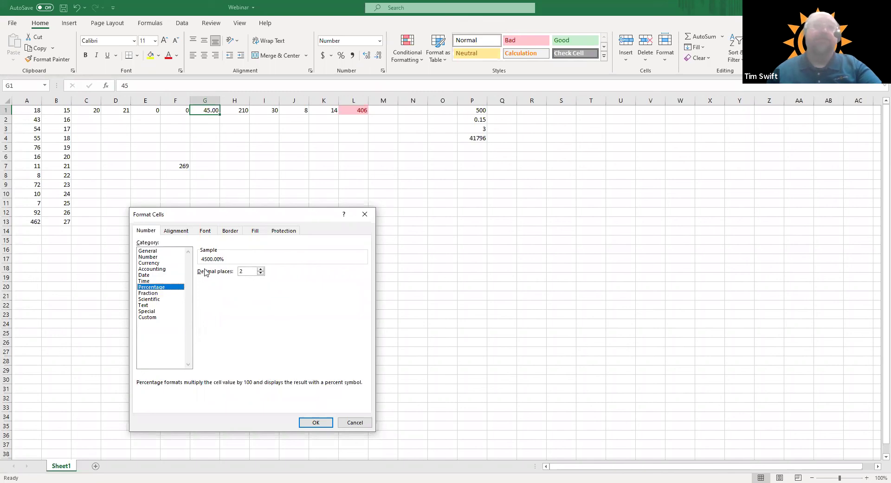
{"action": "left_click", "coordinate": [148, 294]}
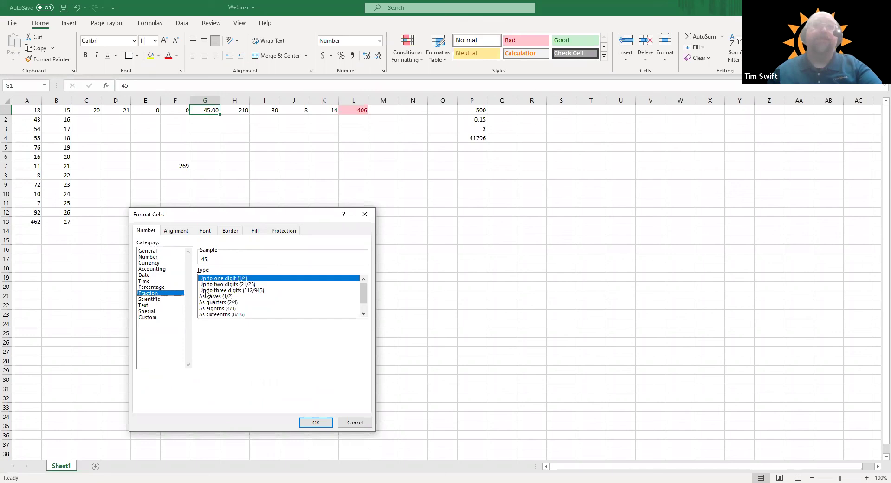
{"action": "left_click", "coordinate": [148, 299]}
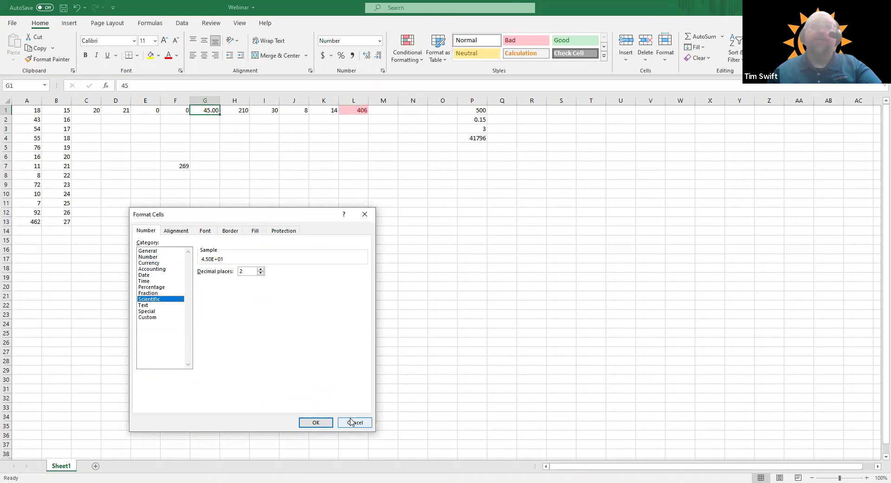
Apply the Text number format to cell G1.
{"action": "left_click", "coordinate": [146, 306]}
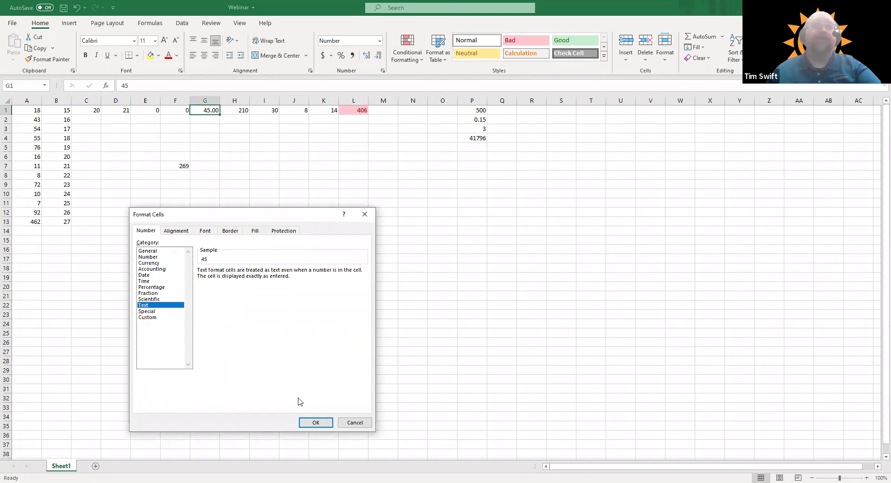
{"action": "left_click", "coordinate": [316, 422]}
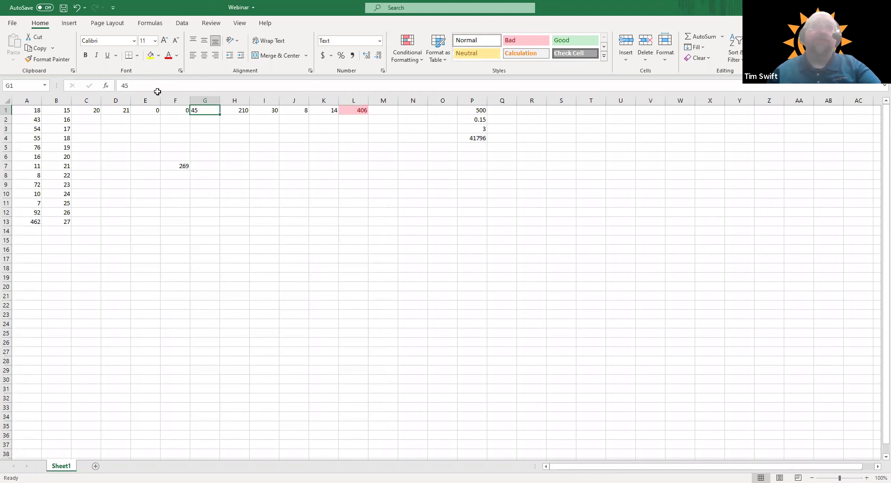
Examine the Special number format types for cell G1 and leave the cell formatting options without applying one.
{"action": "right_click", "coordinate": [203, 111]}
{"action": "left_click", "coordinate": [232, 325]}
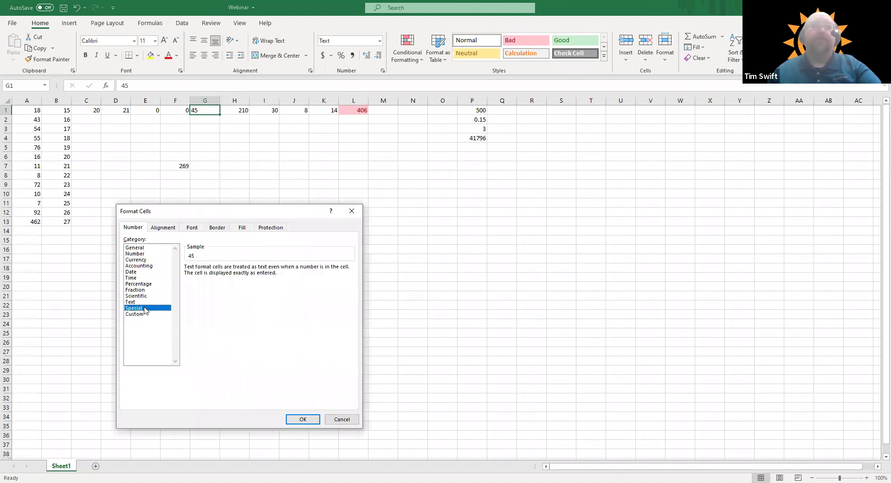
{"action": "left_click", "coordinate": [138, 309]}
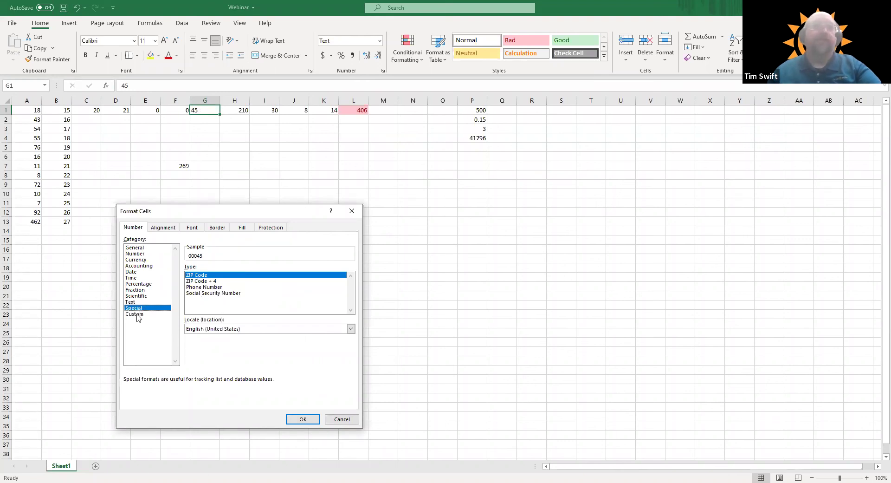
{"action": "left_click", "coordinate": [341, 420]}
Enter a person's first name followed by "is the best" in cell I6, and wrap the text within the cell.
{"action": "left_click", "coordinate": [263, 158]}
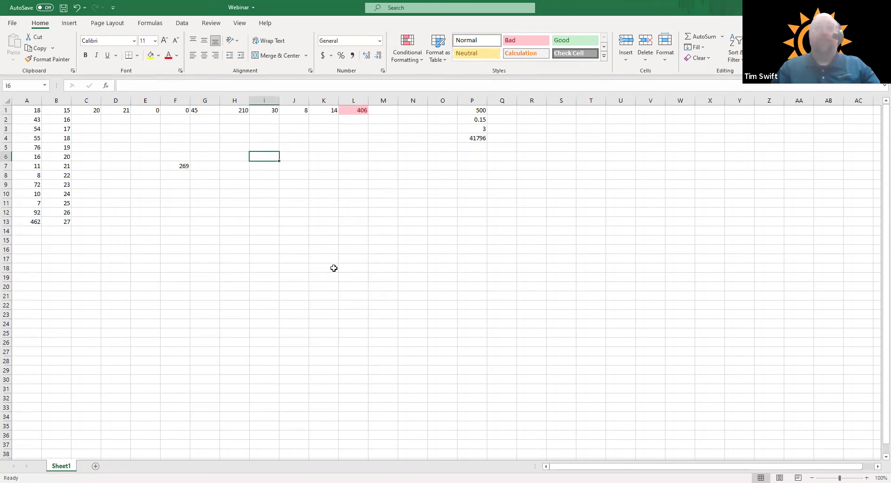
{"action": "type", "text": "Josh is the best"}
{"action": "key", "text": "Return"}
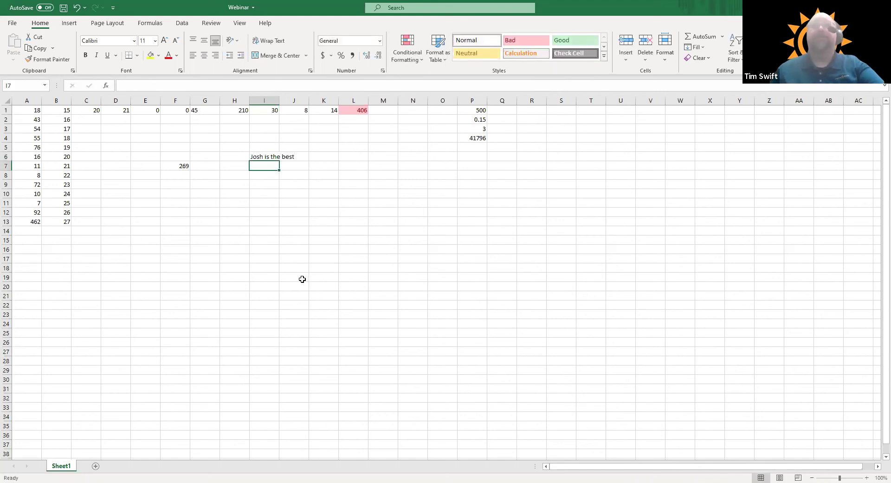
{"action": "left_click", "coordinate": [262, 157]}
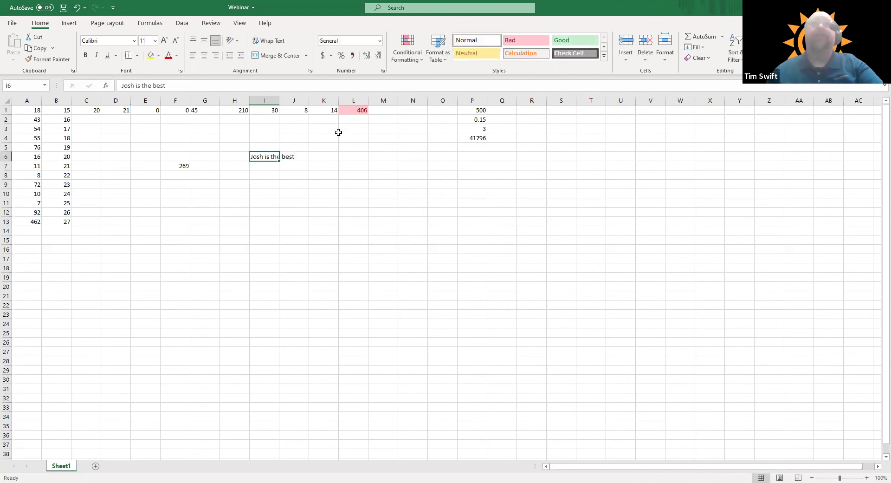
{"action": "left_click", "coordinate": [279, 44]}
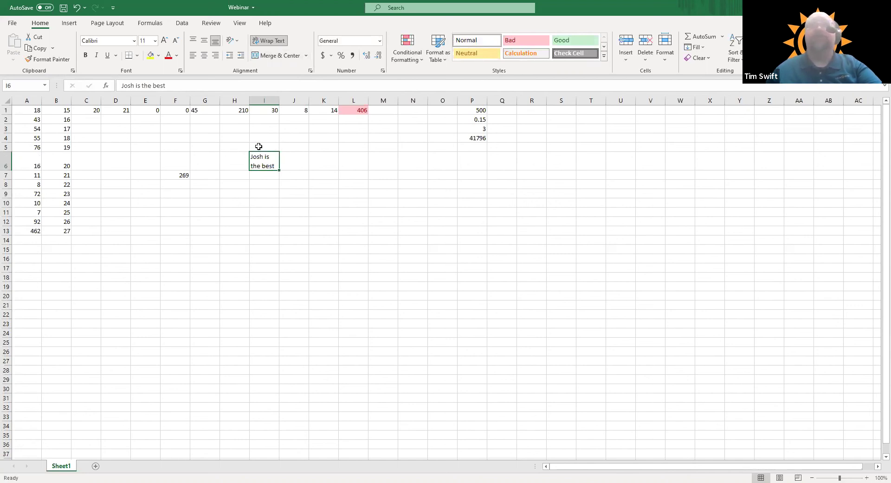
Merge and center cells I5:I6 with middle vertical alignment, and auto-fit the height of row 6.
{"action": "left_click_drag", "start_coordinate": [260, 147], "coordinate": [261, 160]}
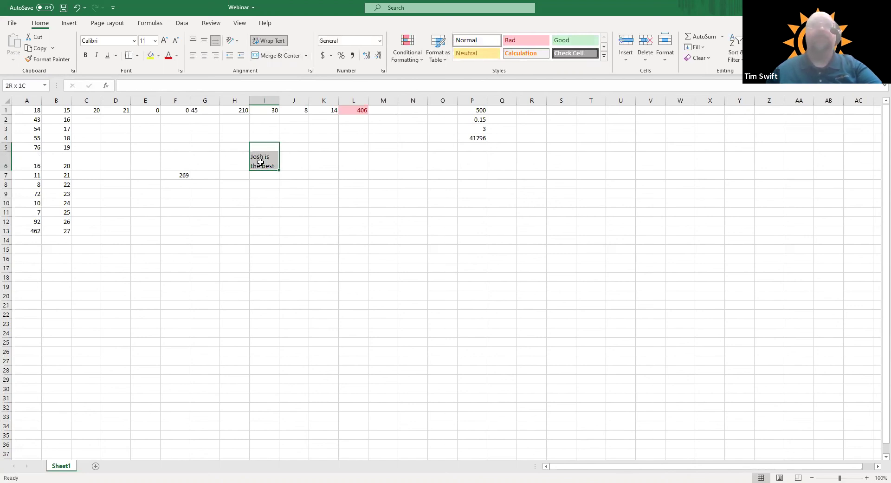
{"action": "left_click", "coordinate": [286, 56]}
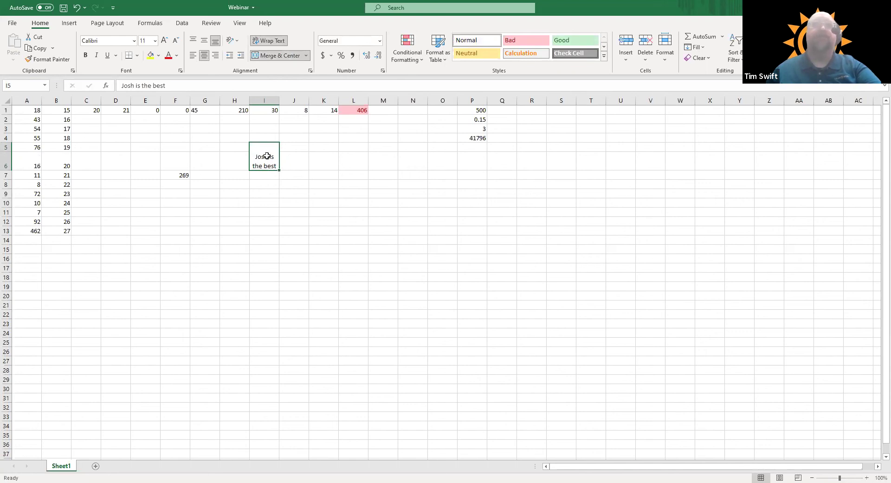
{"action": "left_click", "coordinate": [206, 43]}
{"action": "left_click", "coordinate": [295, 166]}
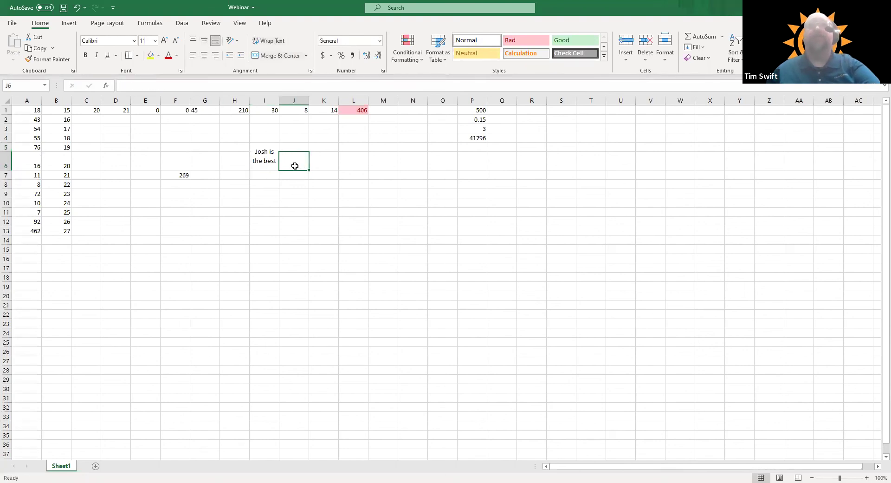
{"action": "double_click", "coordinate": [6, 170]}
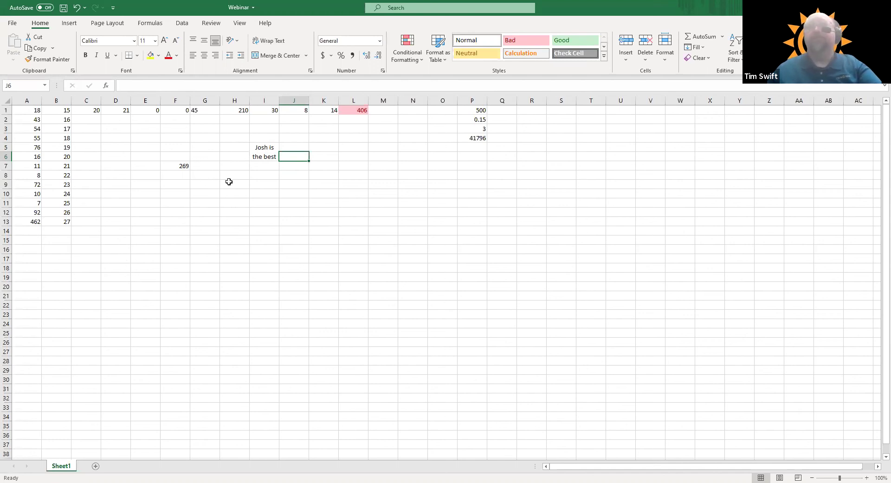
Select cell F7, which holds the SUM formula, to view its contents.
{"action": "left_click", "coordinate": [177, 166]}
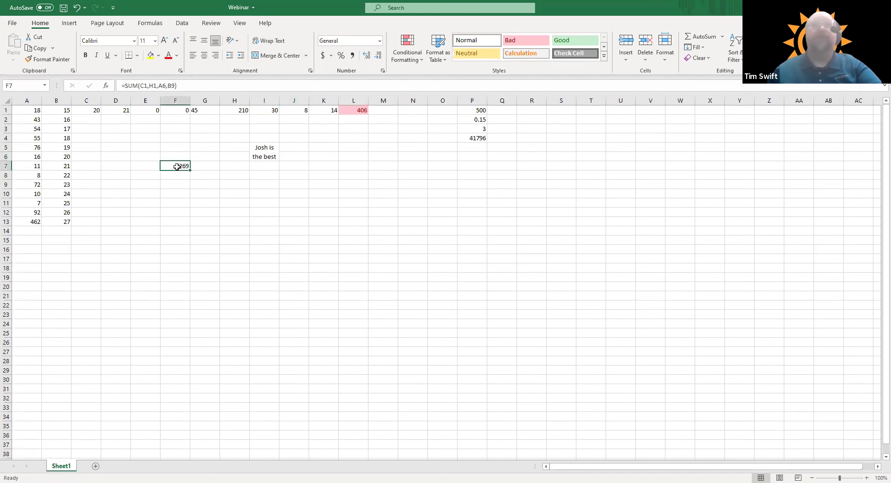